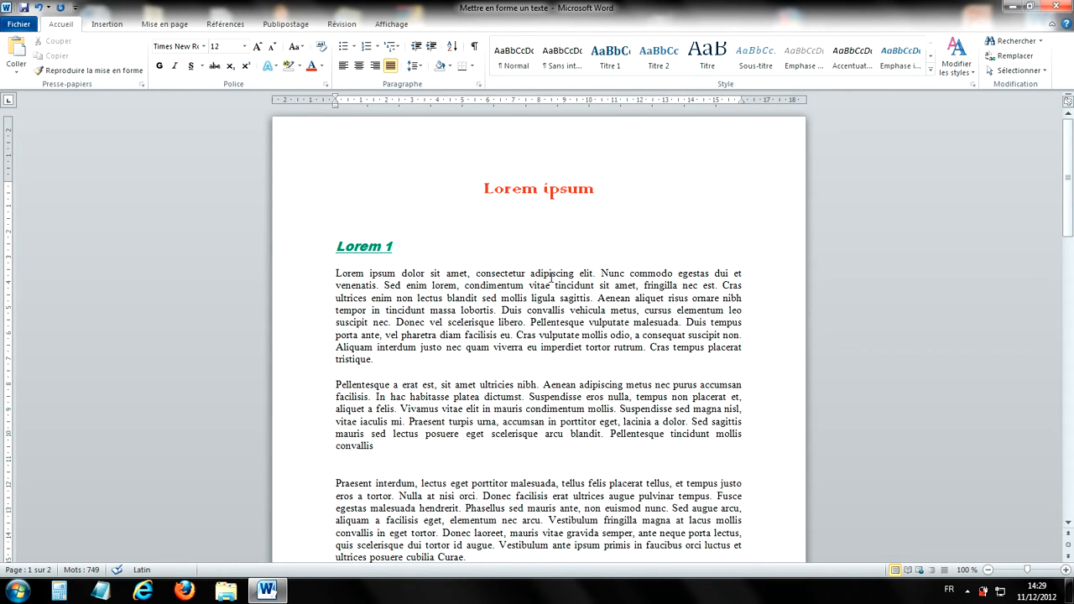
Insert the first picture of the beaune folder, the building with the spire, into the second paragraph after "condimentum"
{"action": "left_click", "coordinate": [108, 25]}
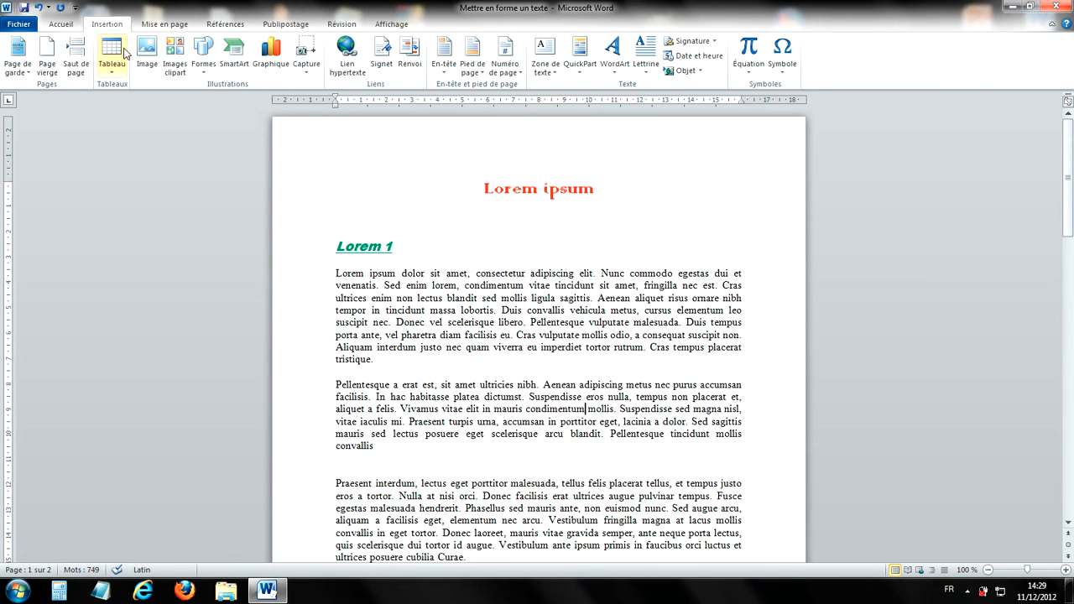
{"action": "left_click", "coordinate": [149, 61]}
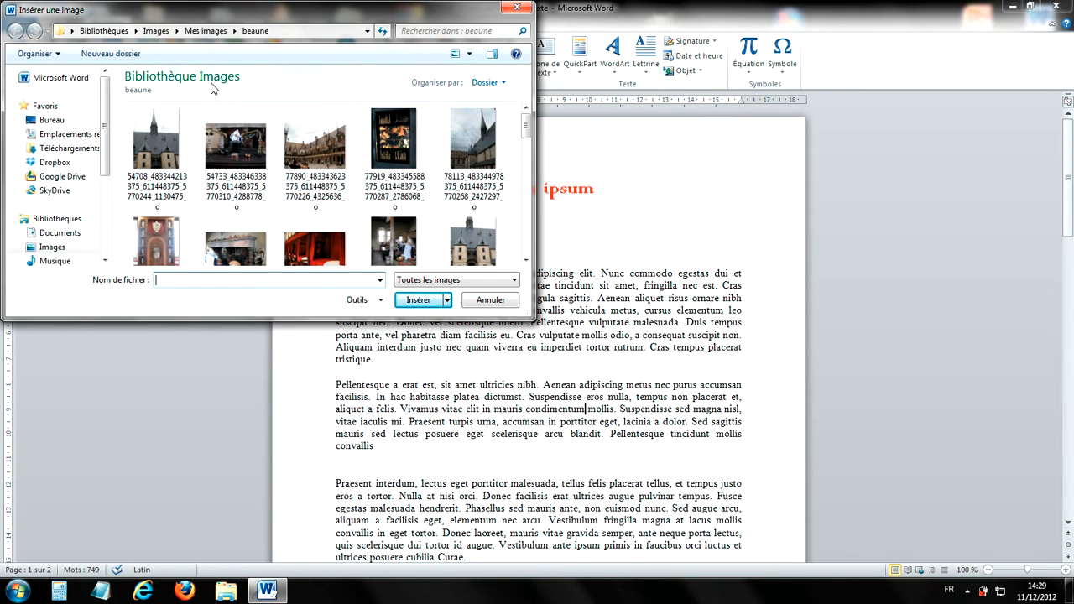
{"action": "double_click", "coordinate": [163, 133]}
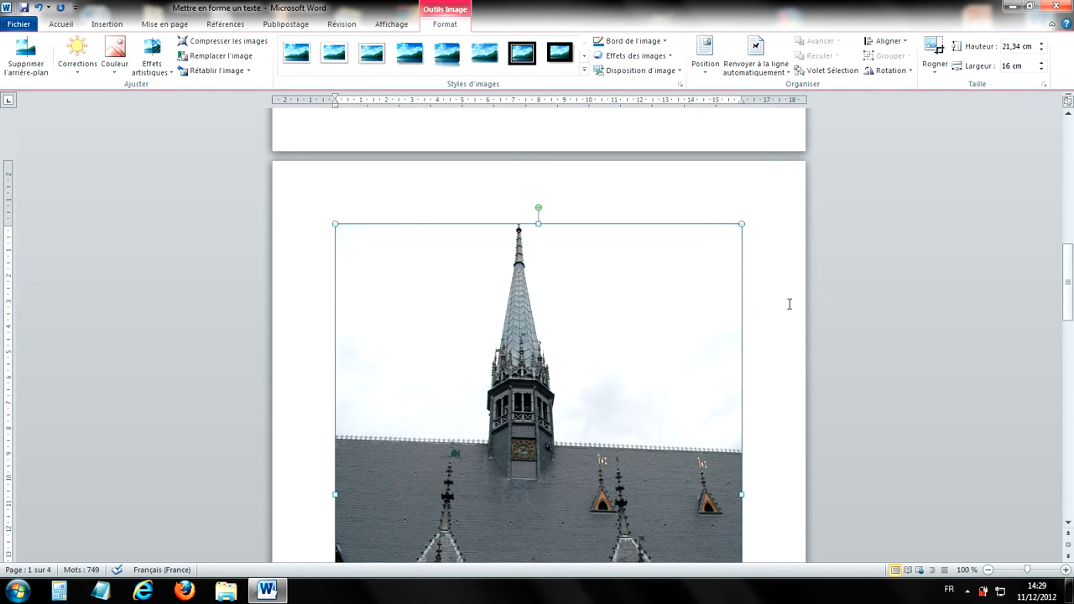
Shrink the inserted picture proportionally from its upper corner to about 13.7 cm high by 10.3 cm wide
{"action": "scroll", "coordinate": [781, 293], "scroll_direction": "down", "scroll_amount": 7}
{"action": "scroll", "coordinate": [765, 279], "scroll_direction": "up", "scroll_amount": 5}
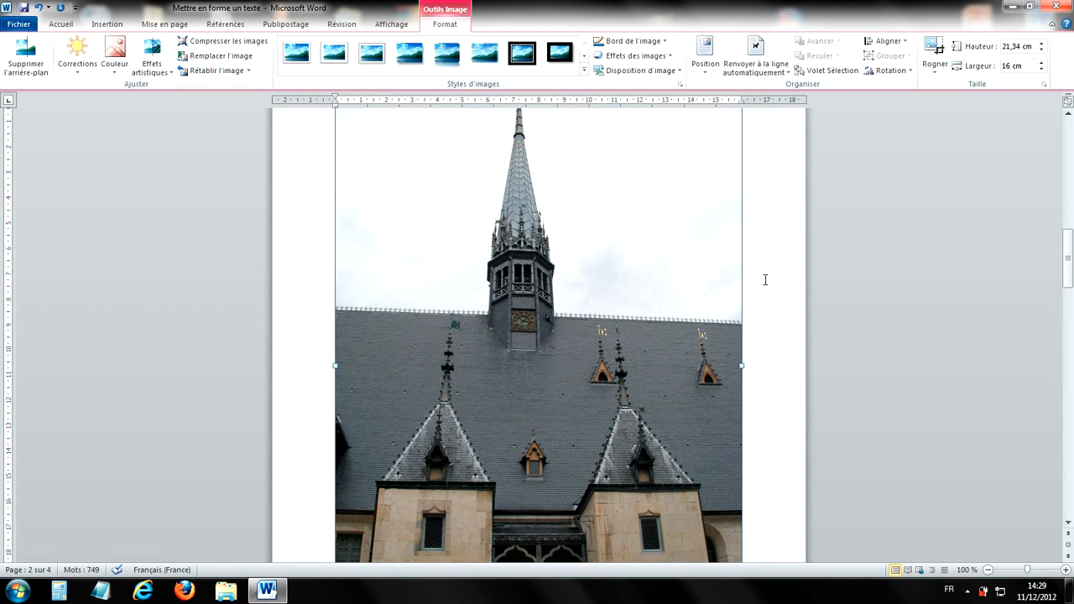
{"action": "scroll", "coordinate": [765, 280], "scroll_direction": "up", "scroll_amount": 2}
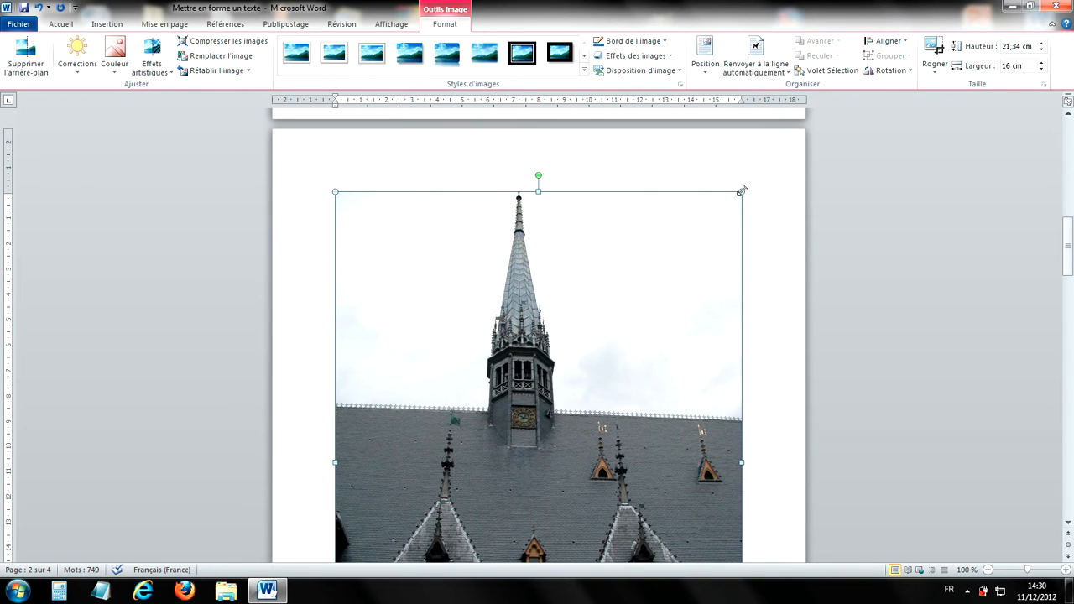
{"action": "left_click_drag", "start_coordinate": [741, 190], "coordinate": [591, 384]}
{"action": "scroll", "coordinate": [557, 283], "scroll_direction": "up", "scroll_amount": 6}
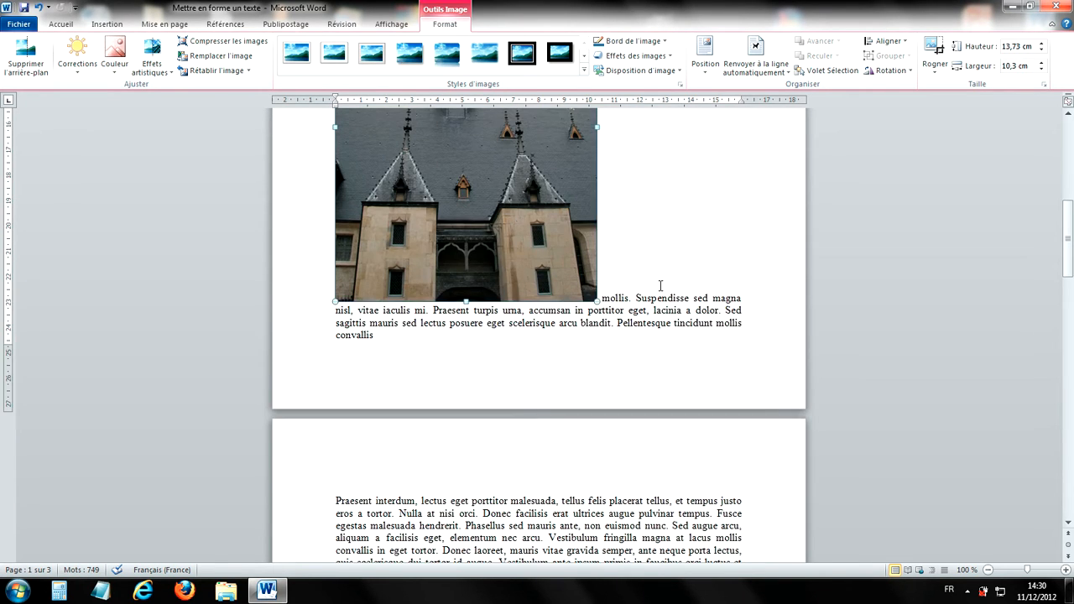
{"action": "scroll", "coordinate": [660, 286], "scroll_direction": "up", "scroll_amount": 5}
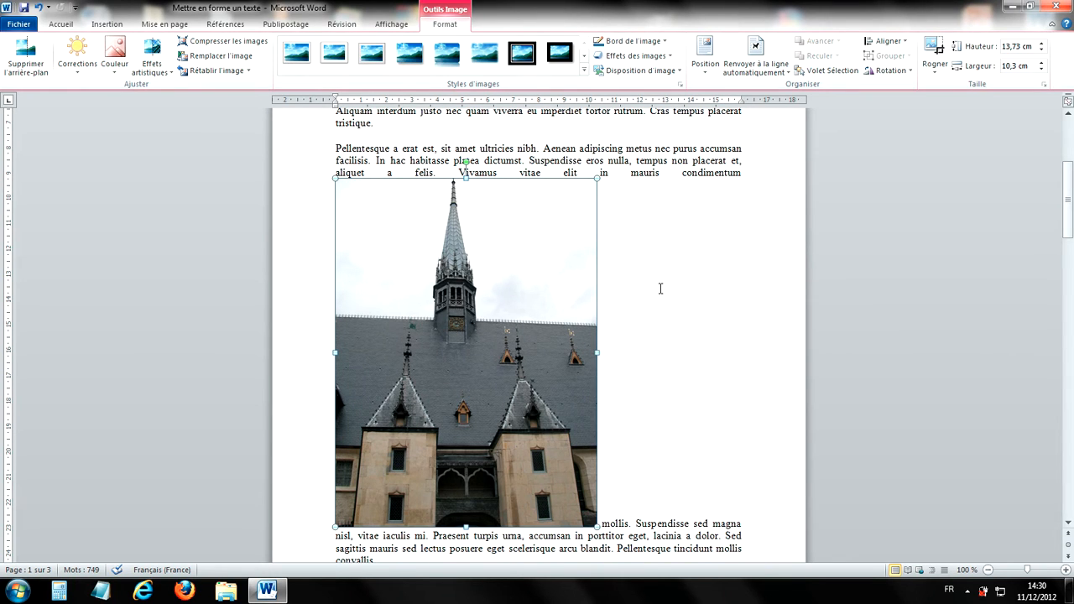
{"action": "scroll", "coordinate": [660, 289], "scroll_direction": "up", "scroll_amount": 1}
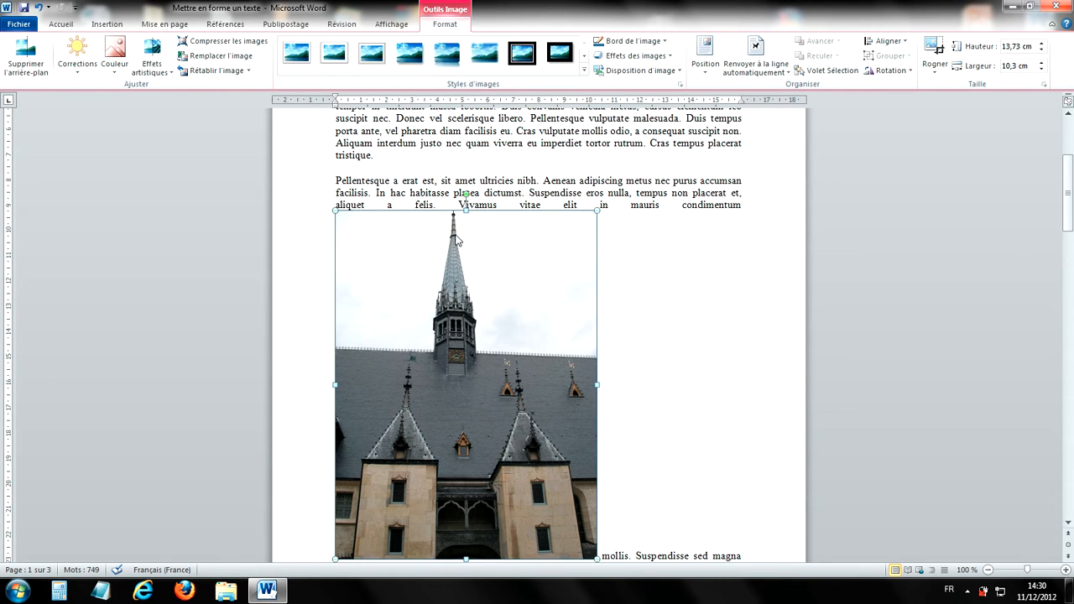
{"action": "mouse_move", "coordinate": [596, 212]}
{"action": "left_mouse_down"}
{"action": "mouse_move", "coordinate": [553, 238]}
{"action": "mouse_move", "coordinate": [595, 212]}
{"action": "left_mouse_up"}
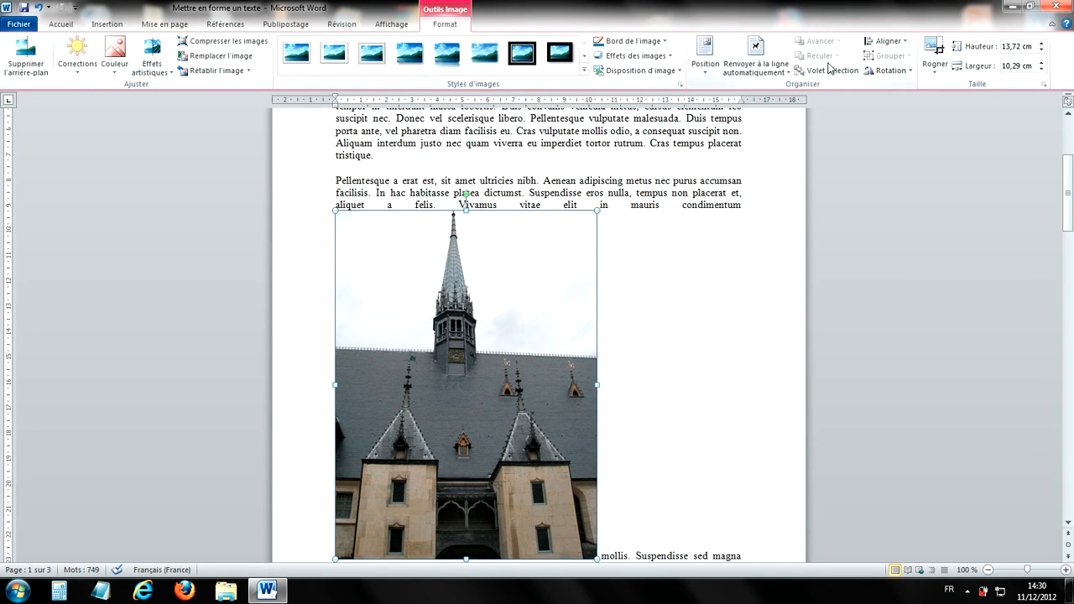
Adjust the picture's height to 12 cm, keeping its proportions so the width is 9 cm
{"action": "left_click", "coordinate": [1040, 49]}
{"action": "left_click", "coordinate": [1041, 50]}
{"action": "left_click", "coordinate": [1040, 50]}
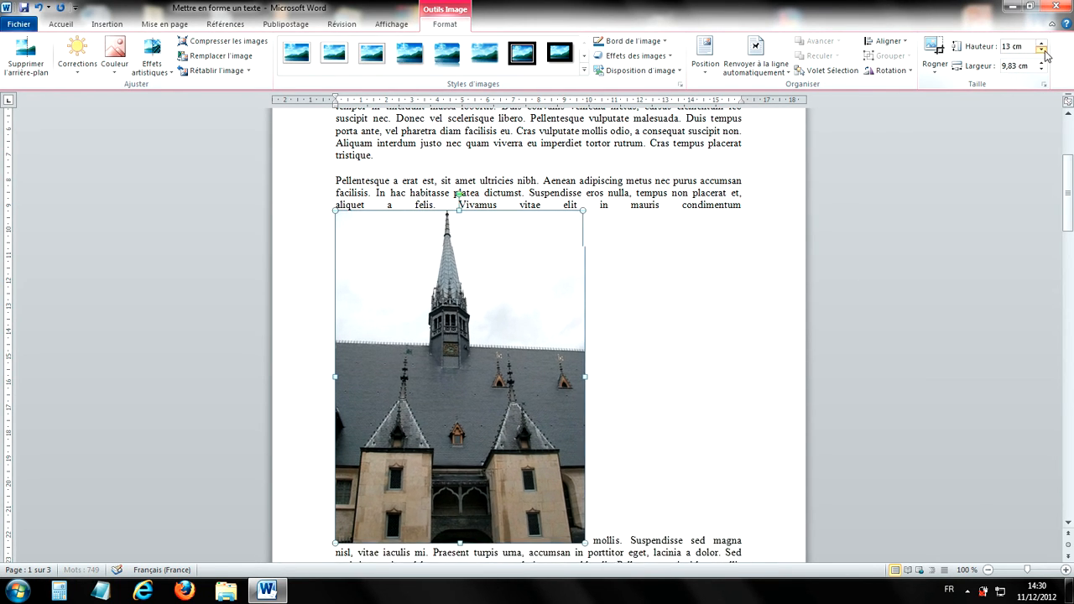
{"action": "left_click", "coordinate": [1041, 50]}
{"action": "left_click", "coordinate": [1041, 50]}
{"action": "left_click", "coordinate": [1041, 50]}
{"action": "left_click", "coordinate": [1041, 50]}
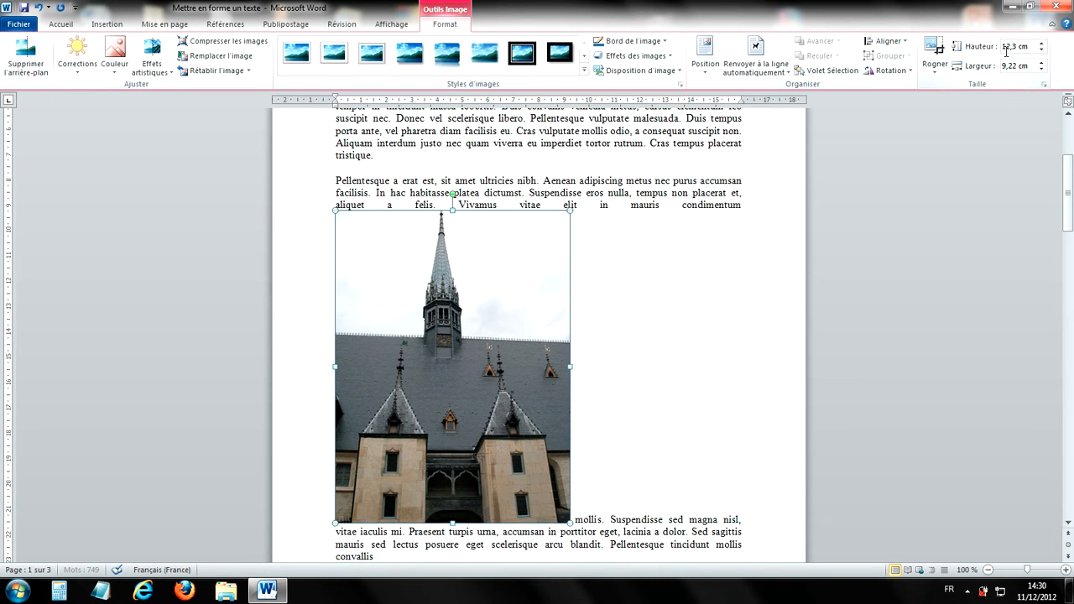
{"action": "left_click", "coordinate": [1041, 50]}
{"action": "left_click", "coordinate": [1041, 51]}
{"action": "left_click", "coordinate": [1041, 51]}
{"action": "left_click", "coordinate": [1040, 50]}
{"action": "left_click", "coordinate": [1041, 51]}
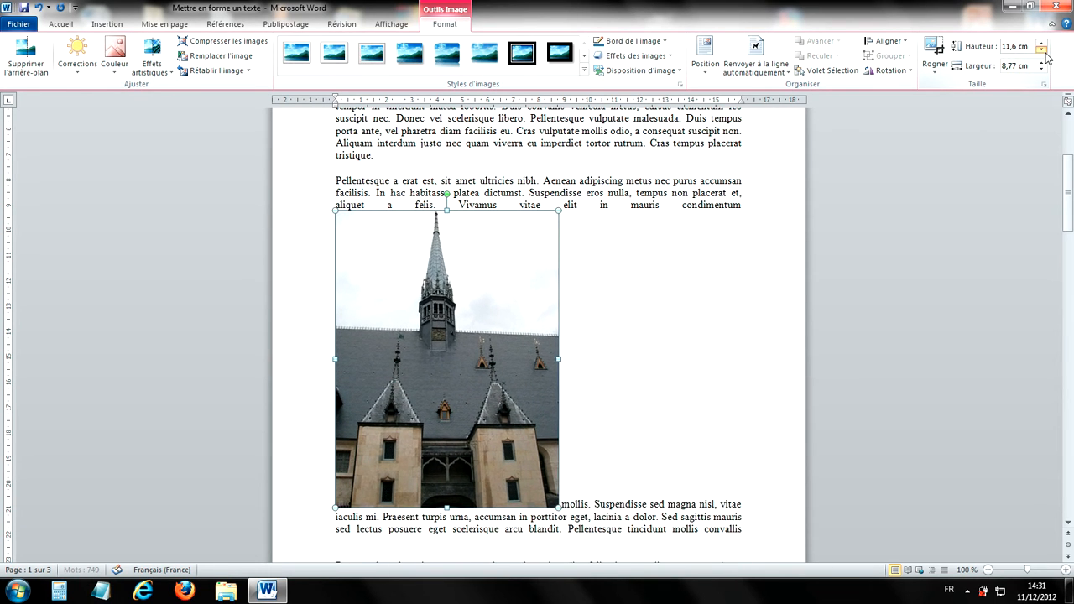
{"action": "left_click", "coordinate": [1041, 51]}
{"action": "left_click", "coordinate": [1041, 50]}
{"action": "left_click", "coordinate": [1041, 46]}
{"action": "left_click", "coordinate": [1041, 46]}
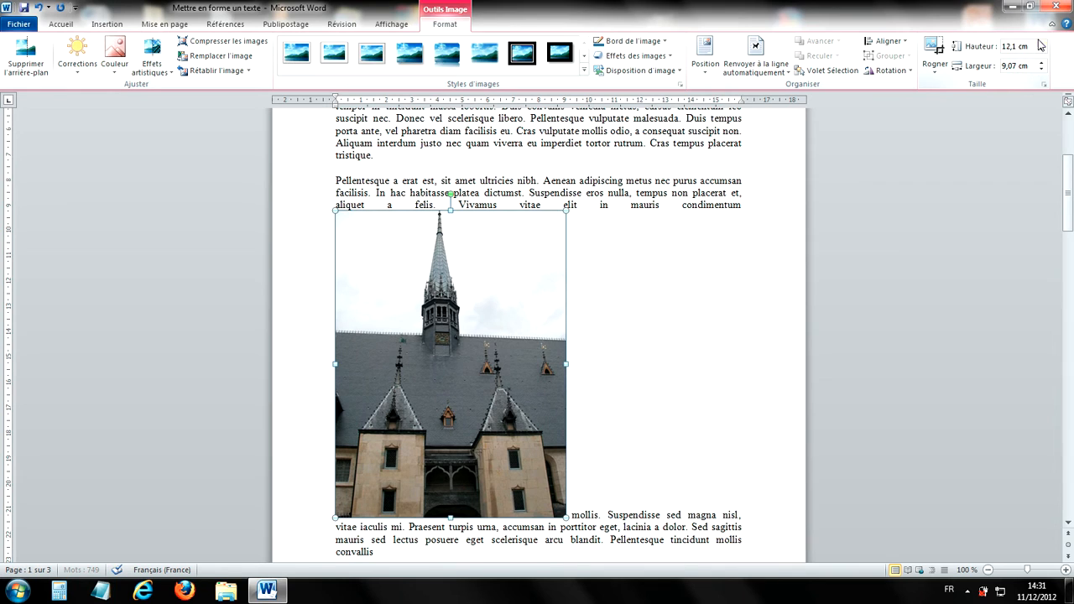
{"action": "left_click", "coordinate": [1041, 46]}
{"action": "left_click", "coordinate": [1041, 46]}
{"action": "left_click", "coordinate": [1041, 49]}
{"action": "left_click", "coordinate": [1041, 43]}
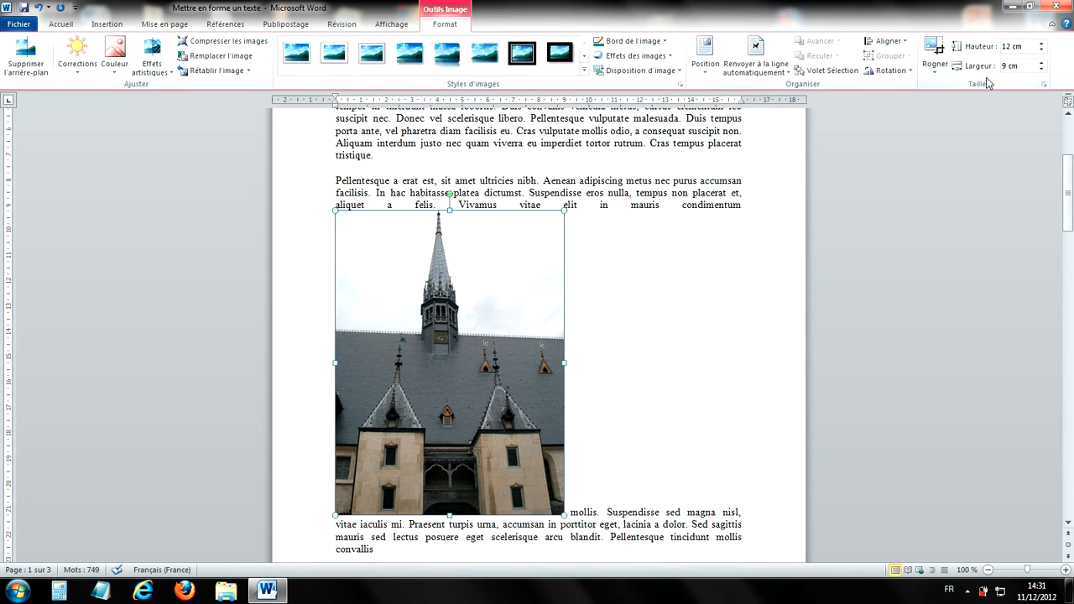
Turn off both Proportionnelle and Proportionnelle à l'image d'origine in the picture's size settings
{"action": "left_click", "coordinate": [1043, 84]}
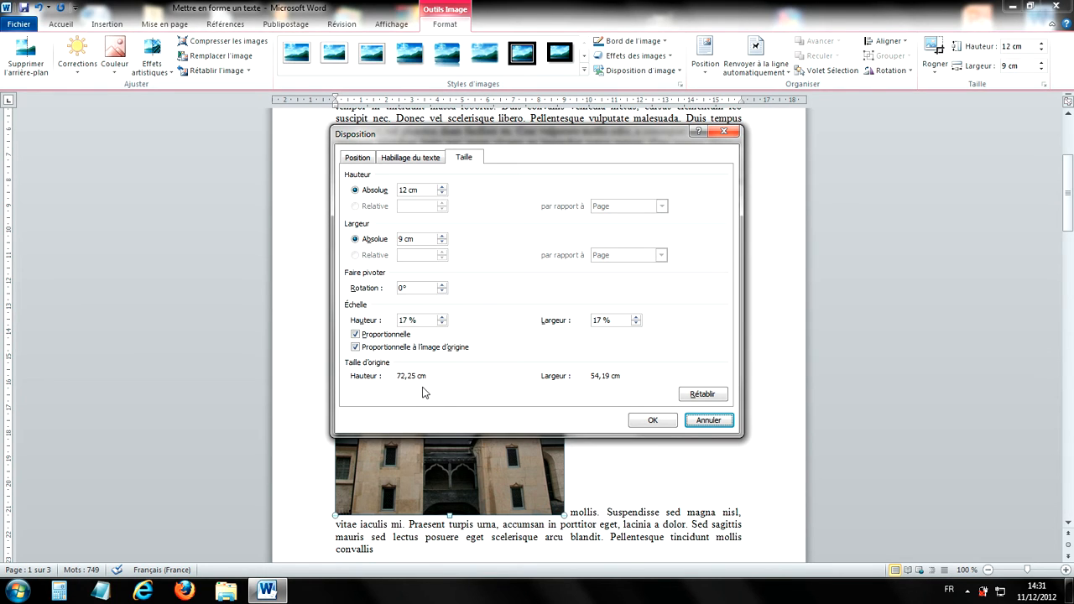
{"action": "left_click", "coordinate": [356, 334]}
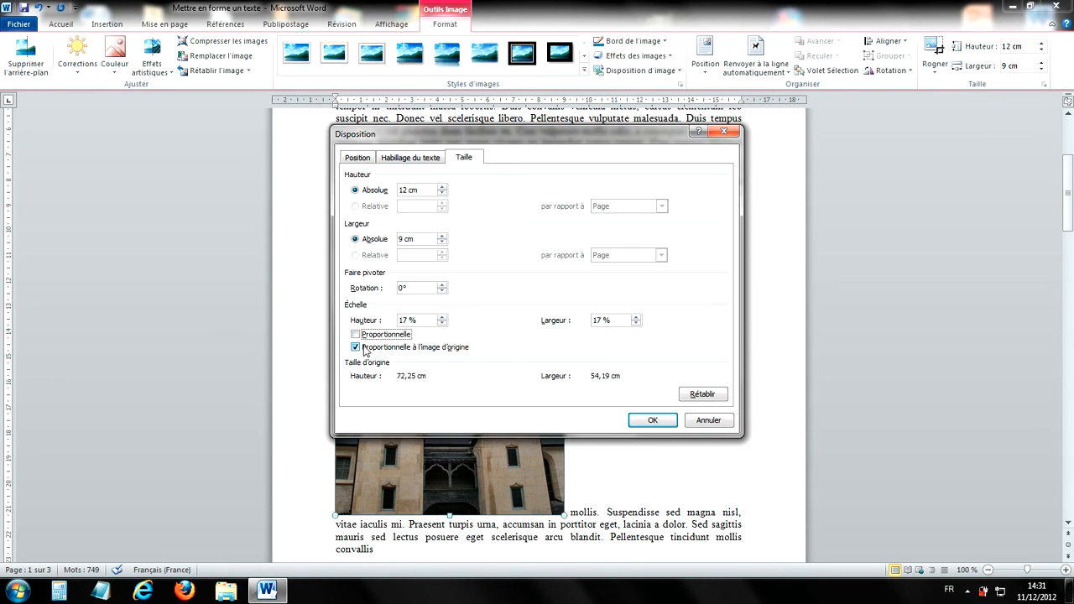
{"action": "left_click", "coordinate": [365, 346]}
{"action": "left_click", "coordinate": [648, 419]}
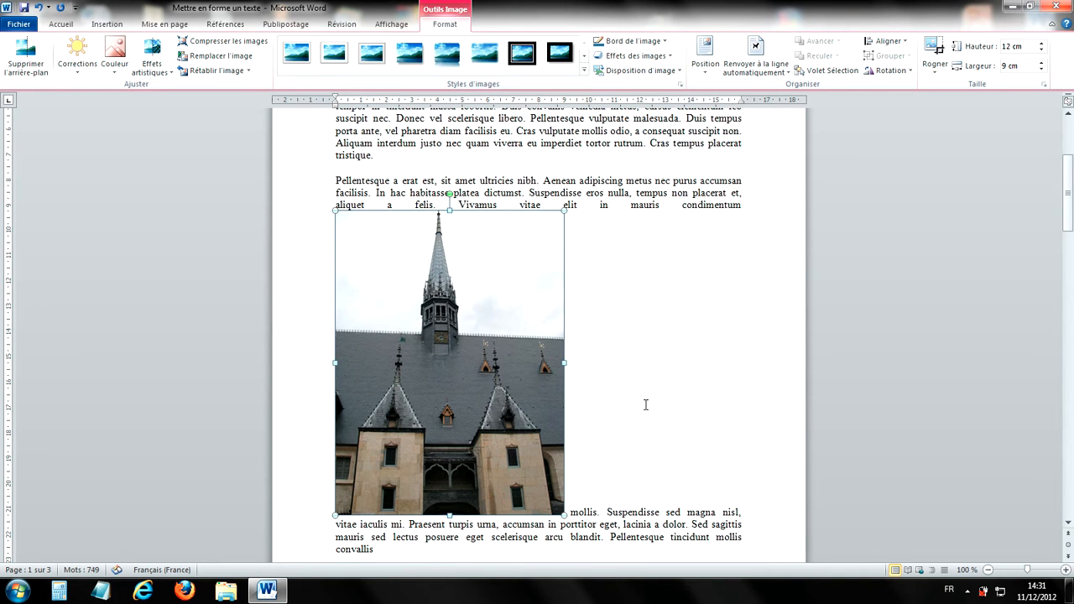
Try reducing only the picture's height to 10.5 cm with its width left at 9 cm, and undo the change
{"action": "left_click", "coordinate": [1042, 51]}
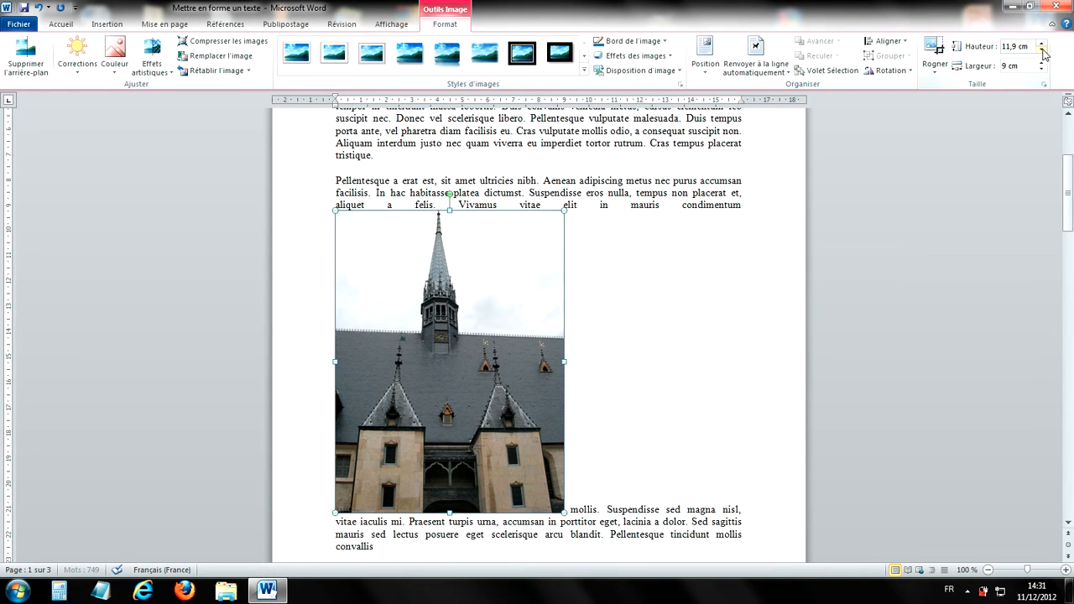
{"action": "left_click", "coordinate": [1042, 50]}
{"action": "left_click", "coordinate": [1042, 50]}
{"action": "left_click", "coordinate": [1042, 50]}
{"action": "left_click", "coordinate": [1041, 51]}
{"action": "left_click", "coordinate": [1042, 50]}
{"action": "left_click", "coordinate": [1042, 50]}
{"action": "left_click", "coordinate": [1042, 50]}
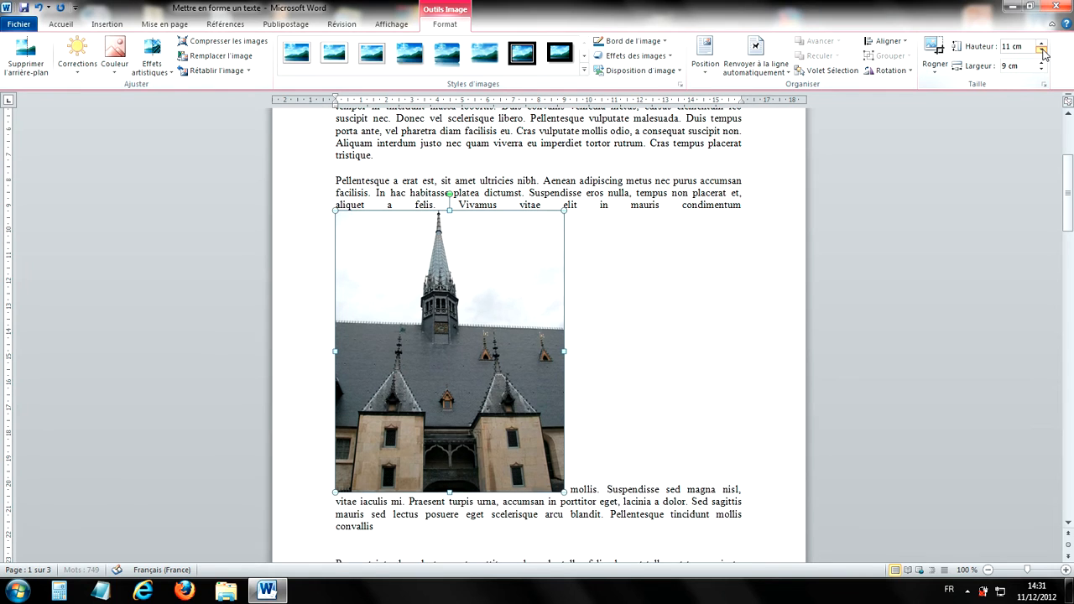
{"action": "left_click", "coordinate": [1042, 50]}
{"action": "left_click", "coordinate": [1041, 50]}
{"action": "left_click", "coordinate": [1042, 51]}
{"action": "left_click", "coordinate": [1041, 50]}
{"action": "left_click", "coordinate": [1042, 50]}
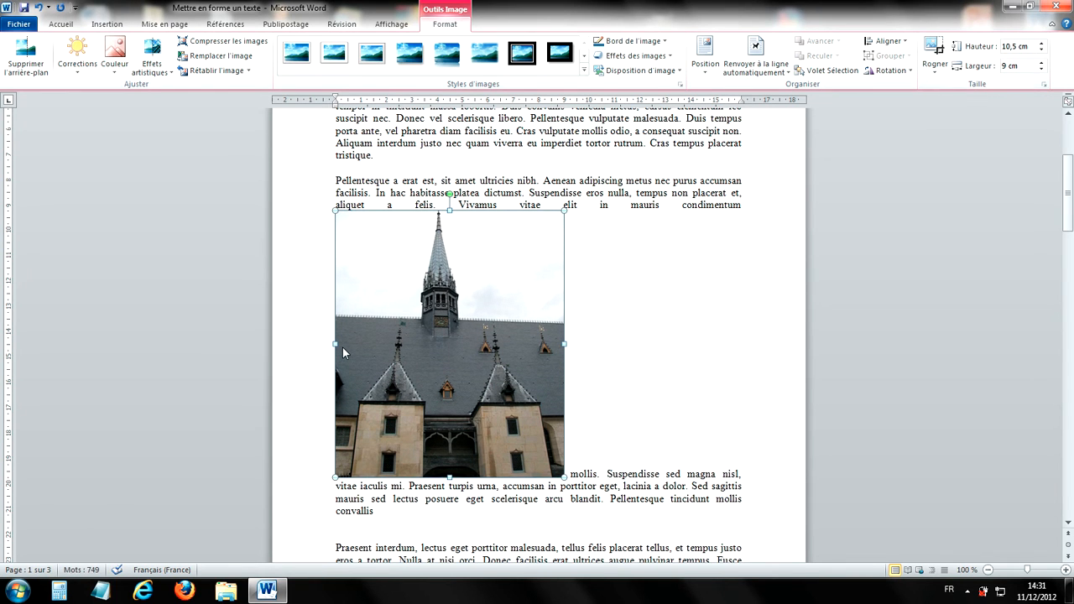
{"action": "key", "text": "ctrl+z"}
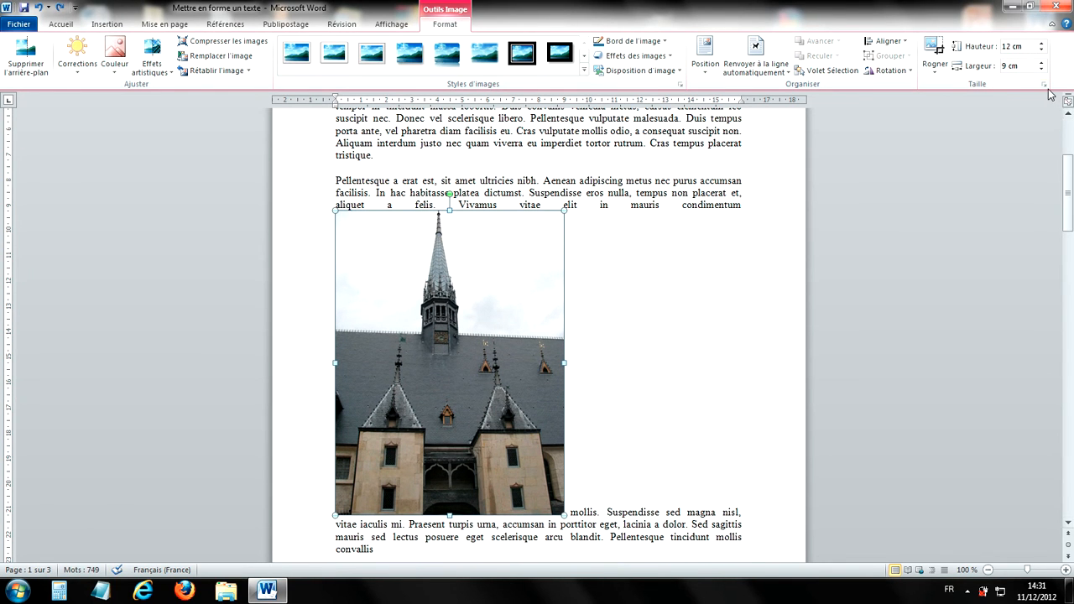
Turn Proportionnelle and Proportionnelle à l'image d'origine back on in the picture's size settings
{"action": "left_click", "coordinate": [1044, 85]}
{"action": "left_click", "coordinate": [355, 333]}
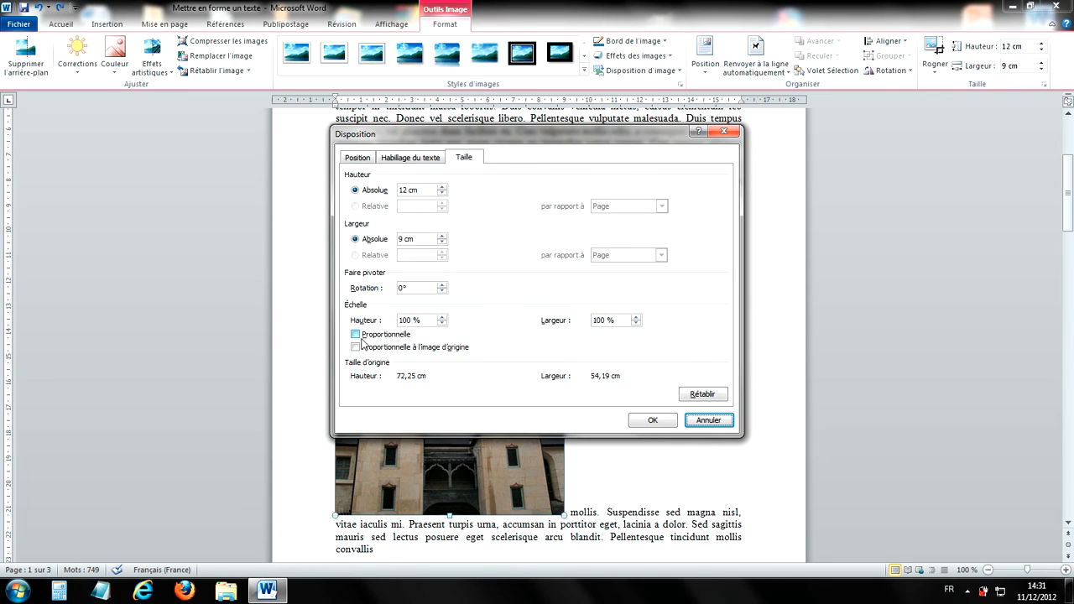
{"action": "left_click", "coordinate": [357, 348]}
{"action": "left_click", "coordinate": [651, 419]}
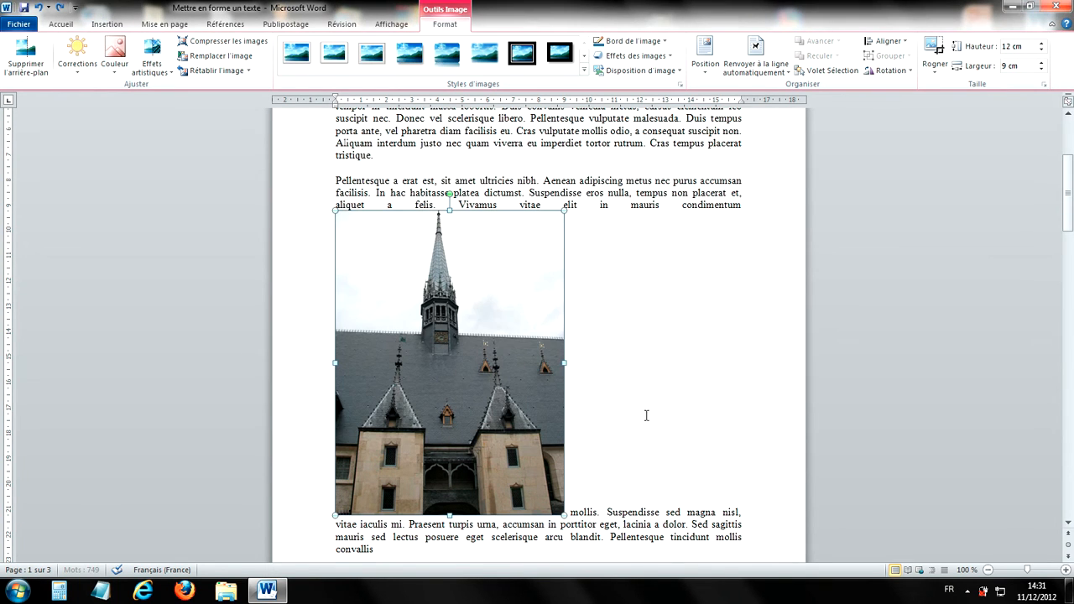
Reduce the picture proportionally to 11.4 cm high, and shrink it from its corner to about 6.74 cm by 5.05 cm
{"action": "left_click", "coordinate": [1041, 49]}
{"action": "left_click", "coordinate": [1041, 50]}
{"action": "left_click", "coordinate": [1040, 49]}
{"action": "left_click", "coordinate": [1041, 49]}
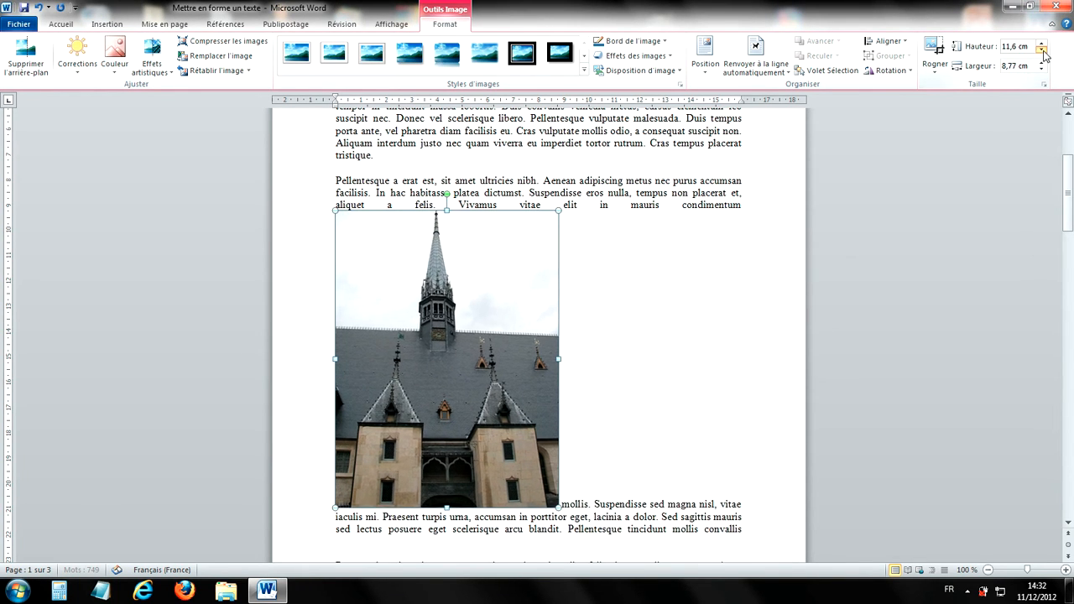
{"action": "left_click", "coordinate": [1041, 49]}
{"action": "left_click", "coordinate": [1041, 50]}
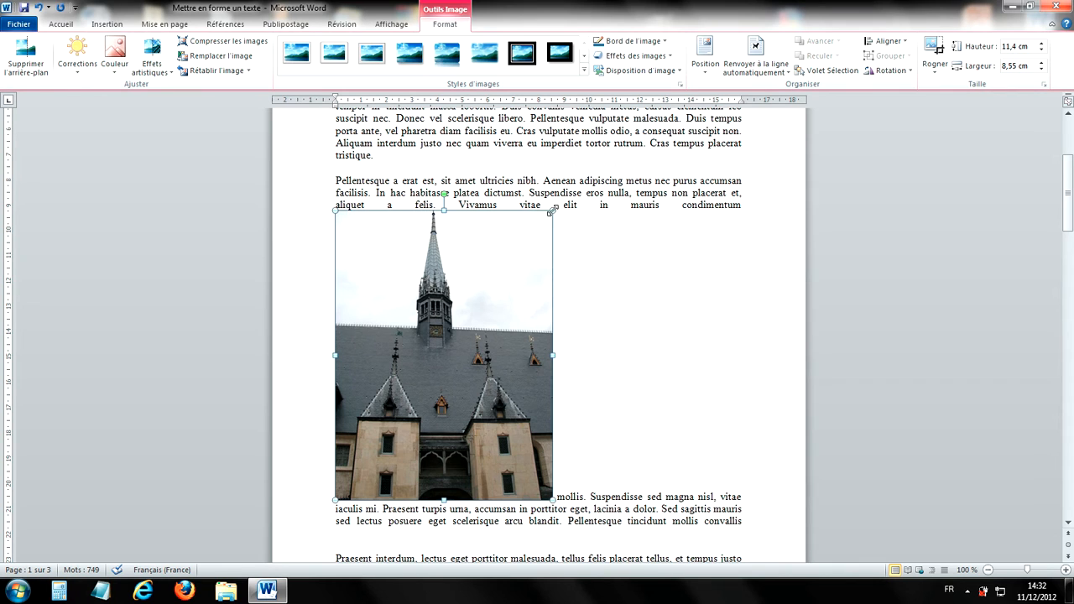
{"action": "left_click_drag", "start_coordinate": [551, 211], "coordinate": [462, 331]}
{"action": "scroll", "coordinate": [681, 400], "scroll_direction": "up", "scroll_amount": 3}
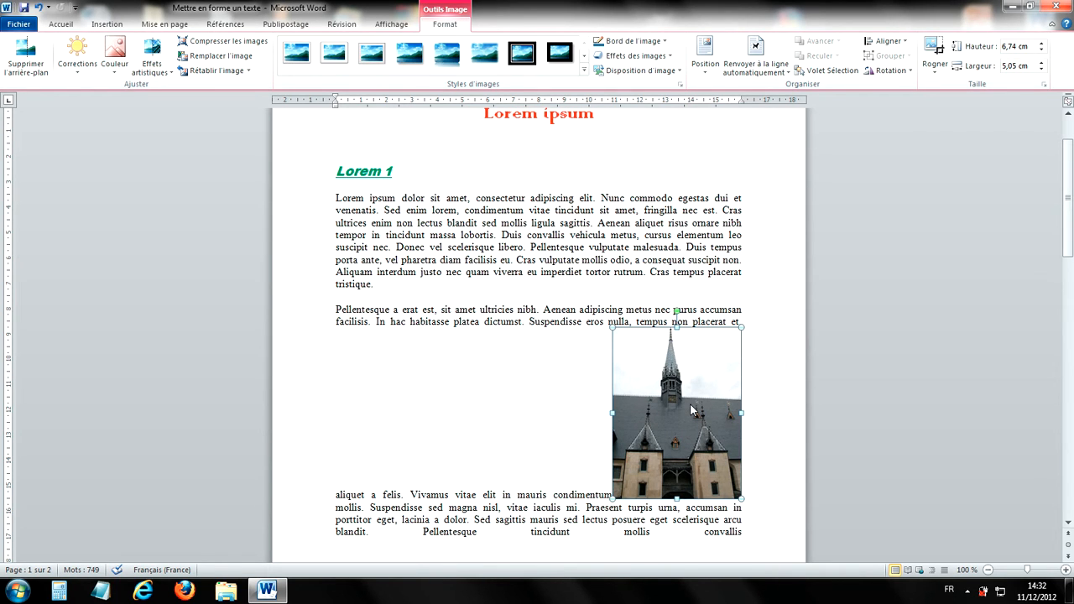
Move the picture up into the first paragraph under Lorem 1, near the start of the "porta ante" line
{"action": "left_click_drag", "start_coordinate": [690, 406], "coordinate": [466, 259]}
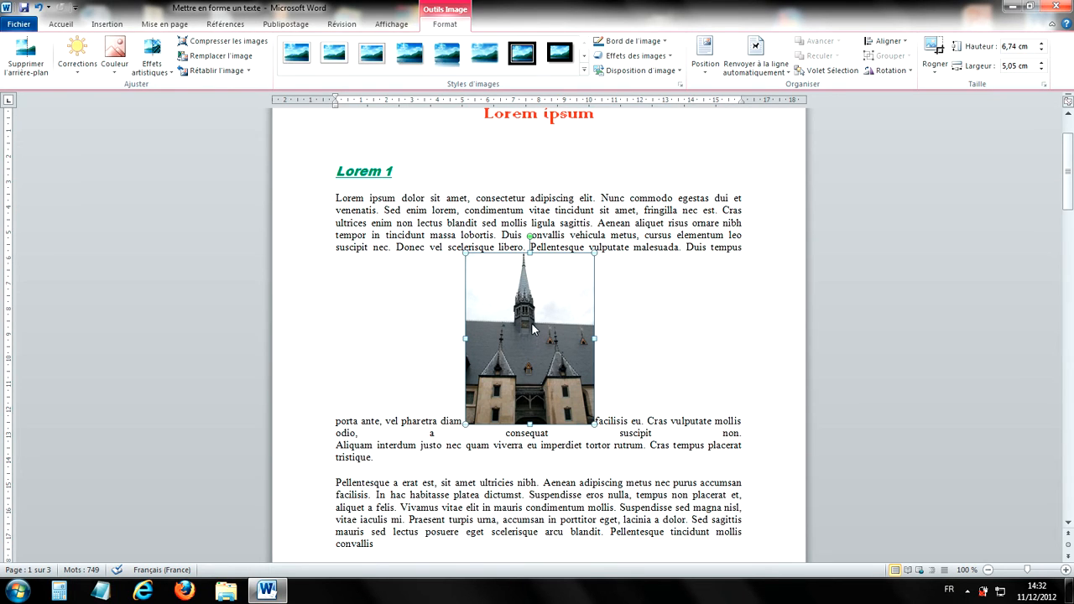
{"action": "left_click_drag", "start_coordinate": [510, 328], "coordinate": [370, 341]}
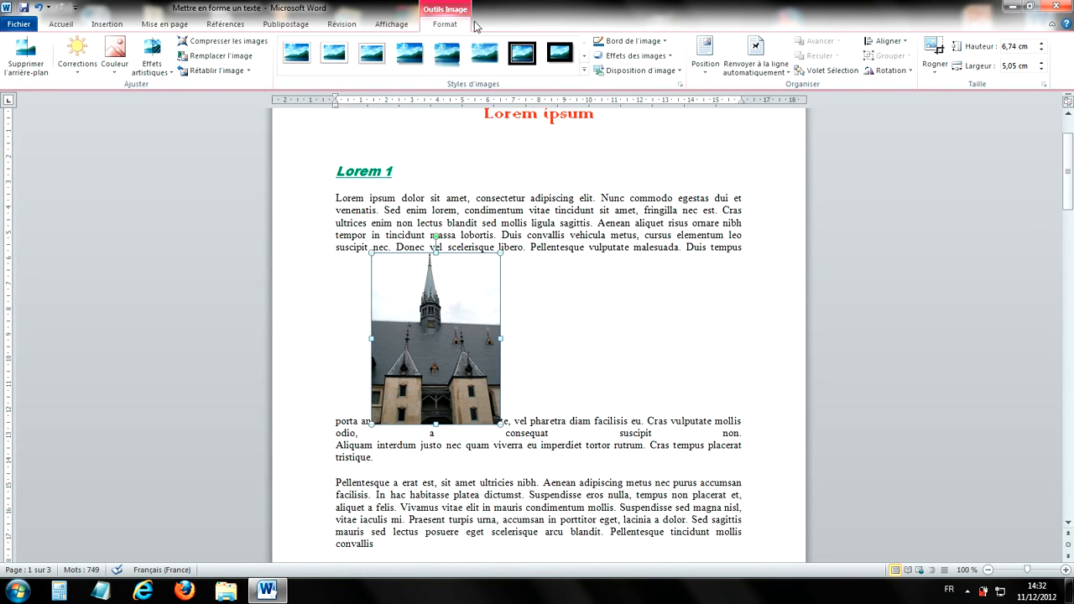
Set the picture's text wrapping to Carré and position it at the page's left margin, level with the Lorem 1 heading
{"action": "left_click", "coordinate": [768, 67]}
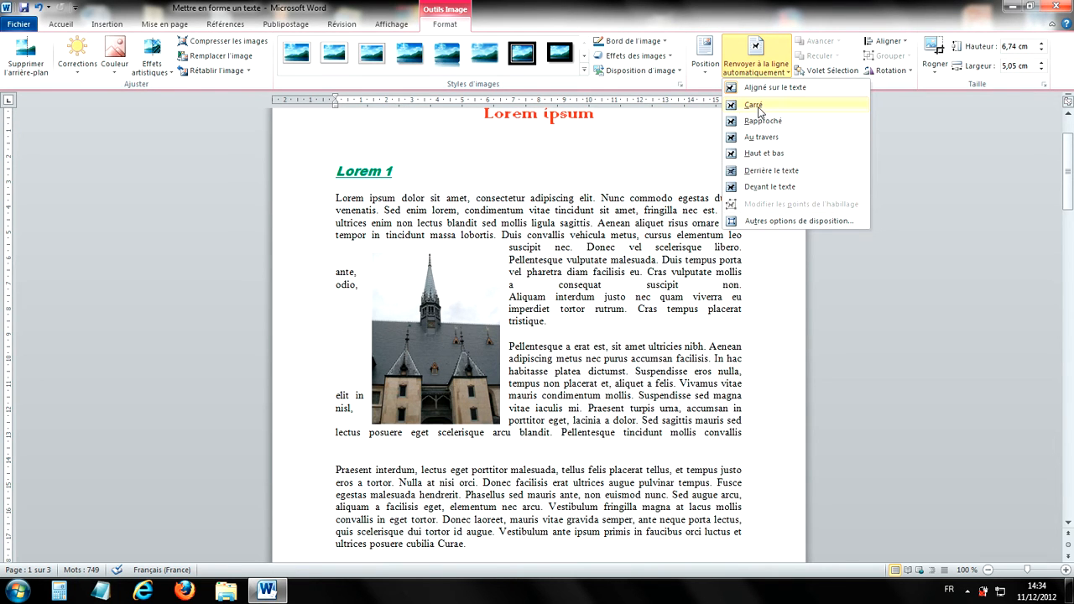
{"action": "left_click", "coordinate": [757, 107]}
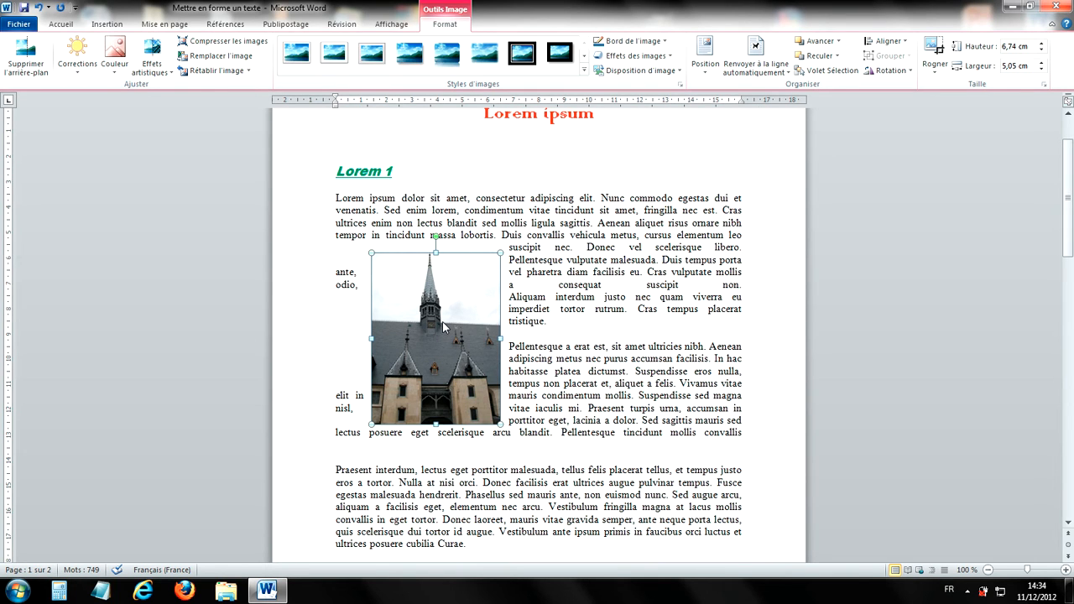
{"action": "left_click_drag", "start_coordinate": [445, 327], "coordinate": [341, 198]}
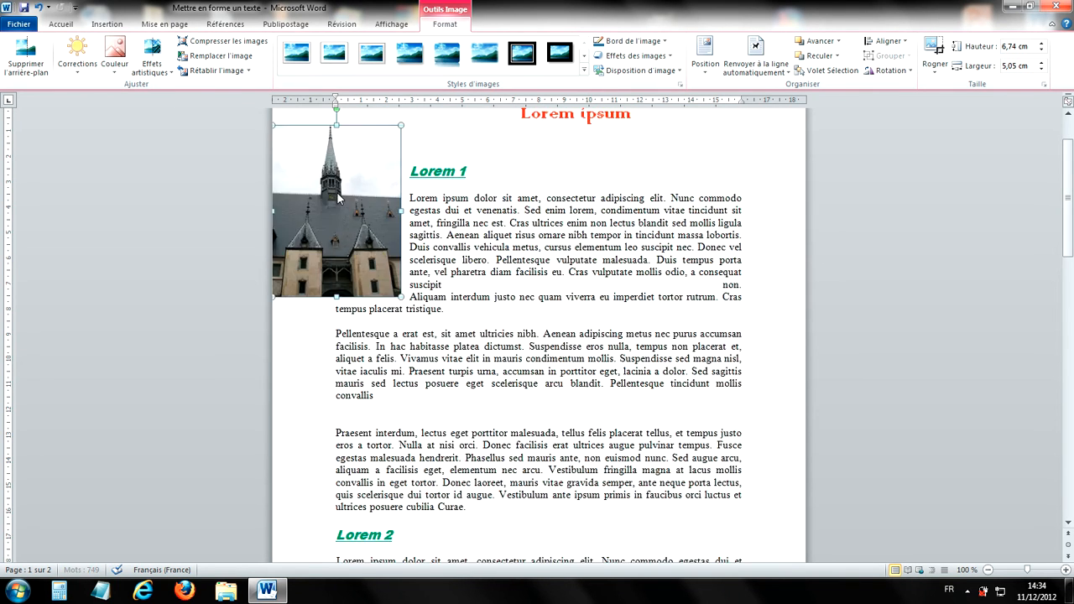
{"action": "scroll", "coordinate": [340, 224], "scroll_direction": "up", "scroll_amount": 2}
{"action": "left_click_drag", "start_coordinate": [334, 258], "coordinate": [361, 244]}
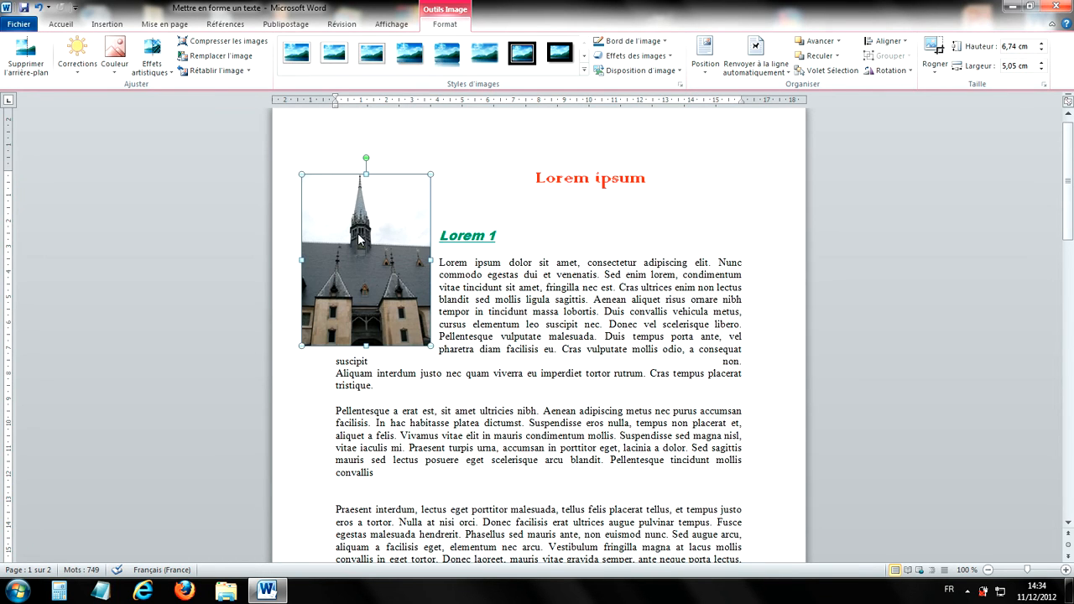
{"action": "scroll", "coordinate": [356, 236], "scroll_direction": "up", "scroll_amount": 1}
{"action": "left_click_drag", "start_coordinate": [364, 282], "coordinate": [352, 227]}
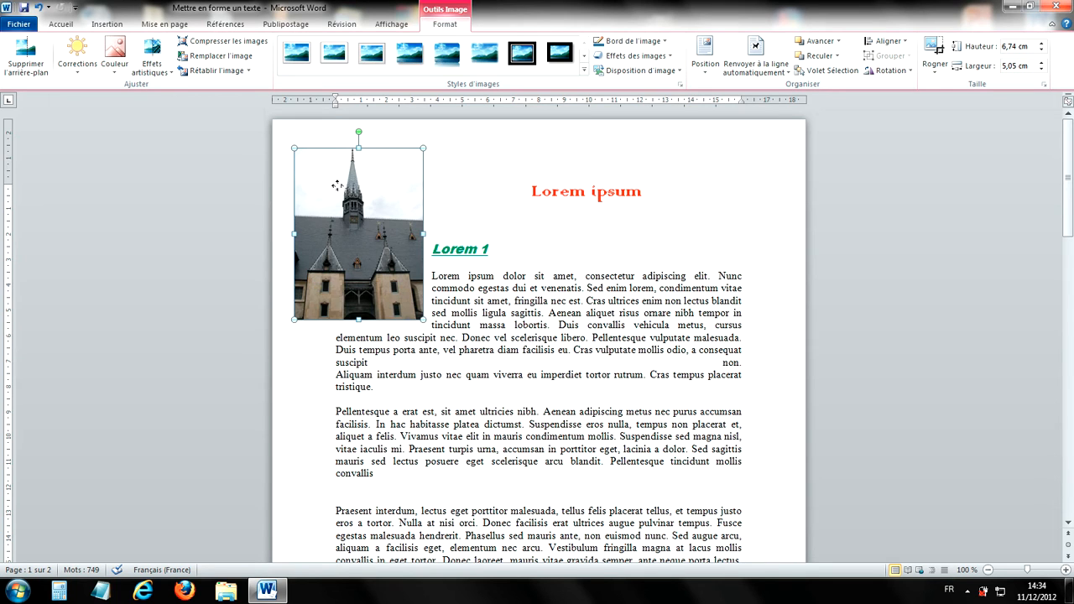
{"action": "left_click_drag", "start_coordinate": [330, 186], "coordinate": [390, 271]}
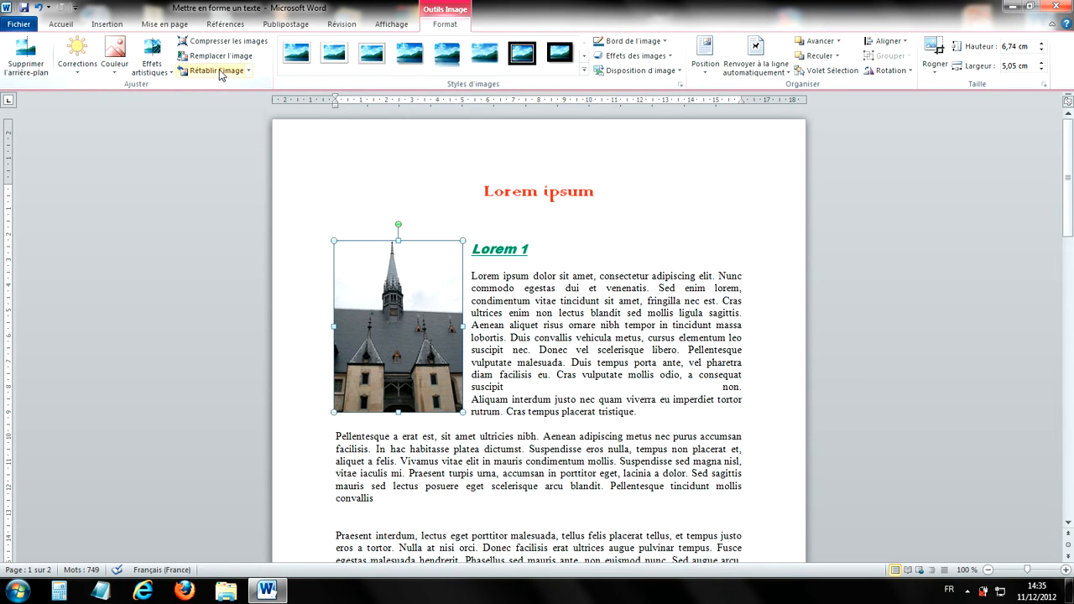
Remove the picture's background, fitting the kept area tightly around the central spire and its base, and keep the modifications
{"action": "left_click", "coordinate": [46, 71]}
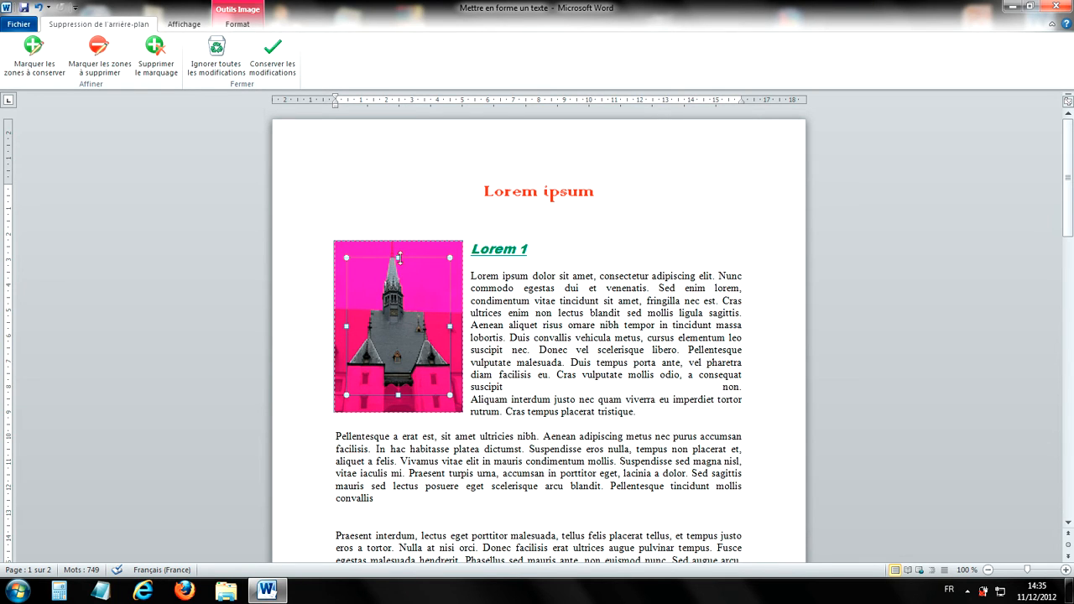
{"action": "left_click_drag", "start_coordinate": [399, 257], "coordinate": [397, 252]}
{"action": "left_click_drag", "start_coordinate": [396, 238], "coordinate": [398, 241]}
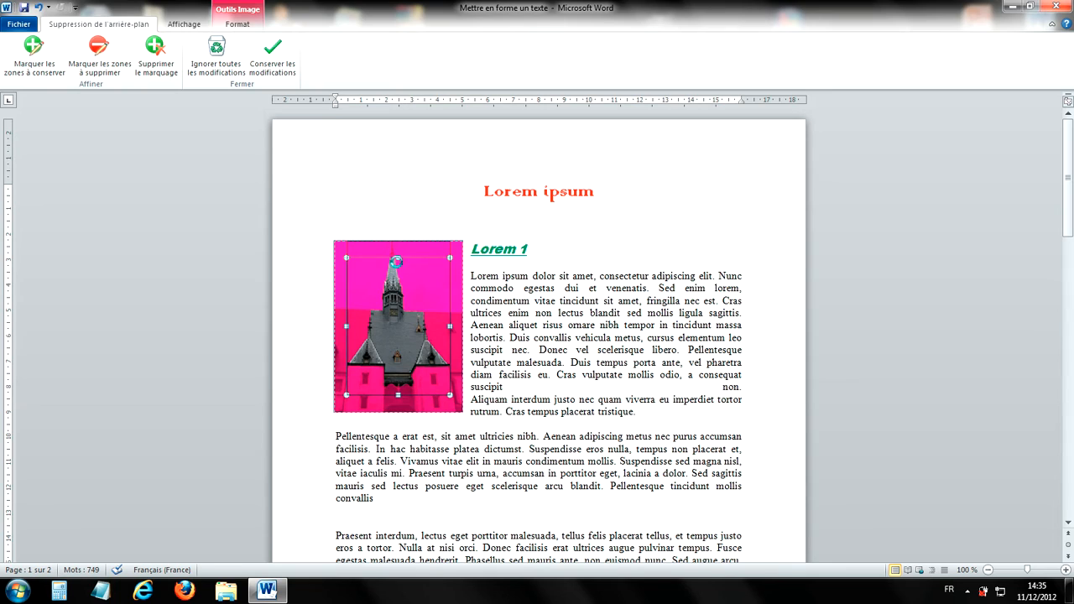
{"action": "left_click_drag", "start_coordinate": [397, 389], "coordinate": [397, 312]}
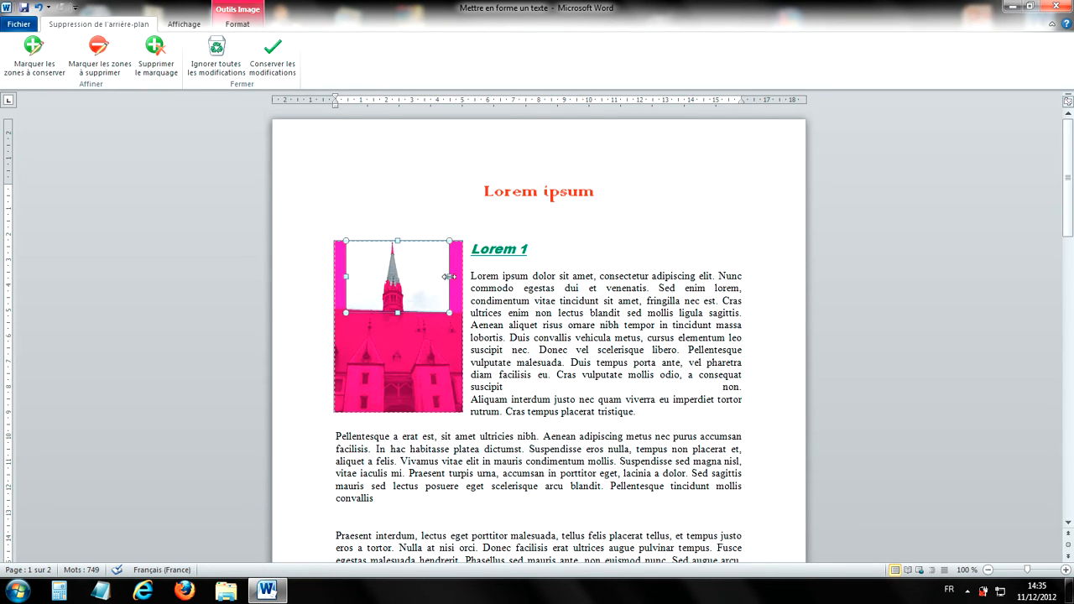
{"action": "left_click_drag", "start_coordinate": [449, 276], "coordinate": [420, 277]}
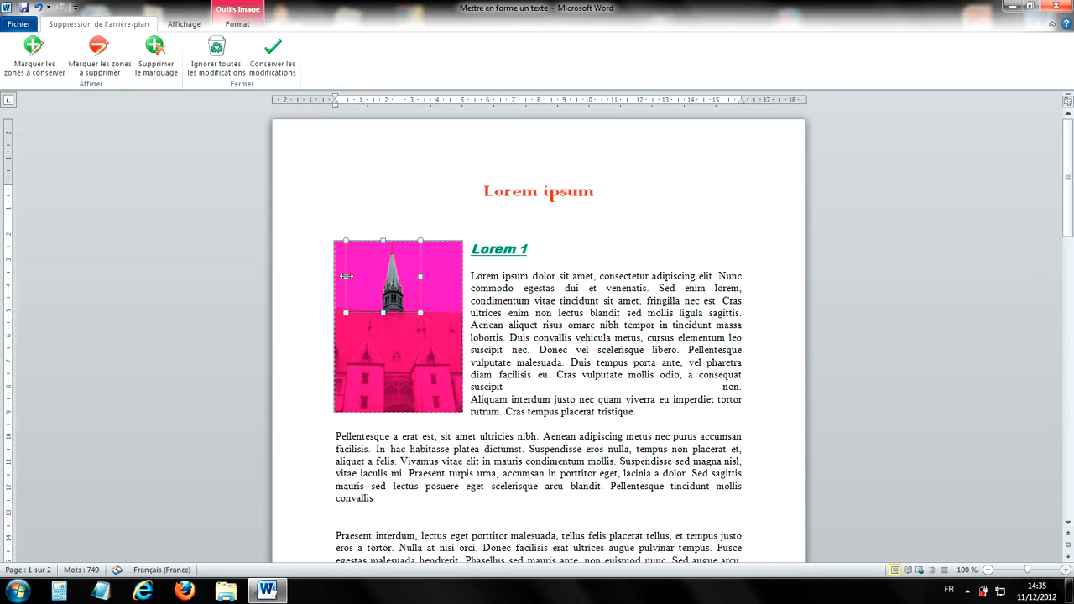
{"action": "left_click_drag", "start_coordinate": [347, 276], "coordinate": [365, 276]}
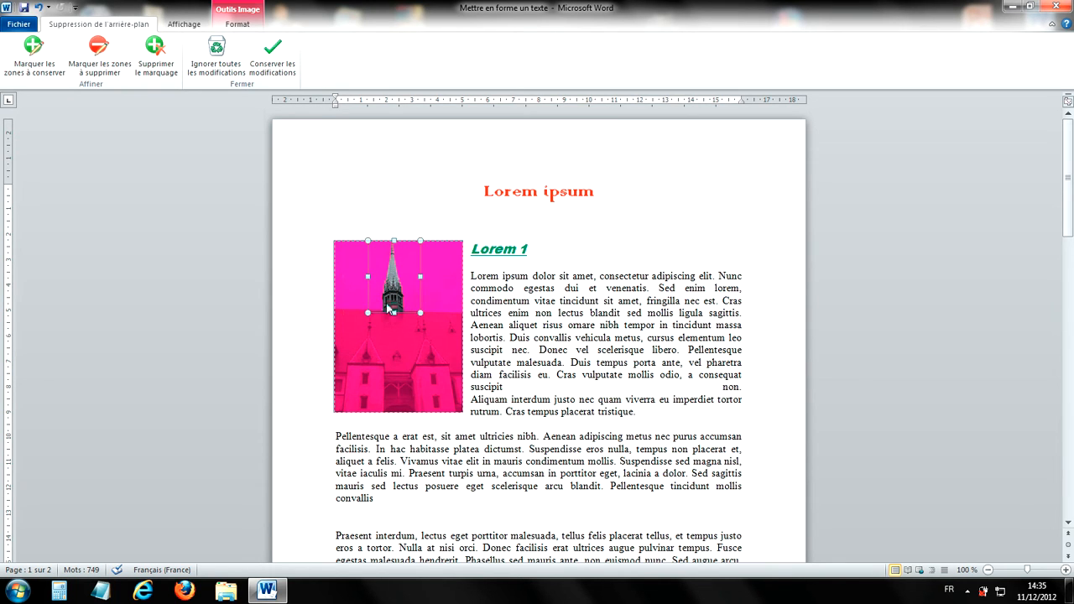
{"action": "left_click_drag", "start_coordinate": [392, 315], "coordinate": [394, 324]}
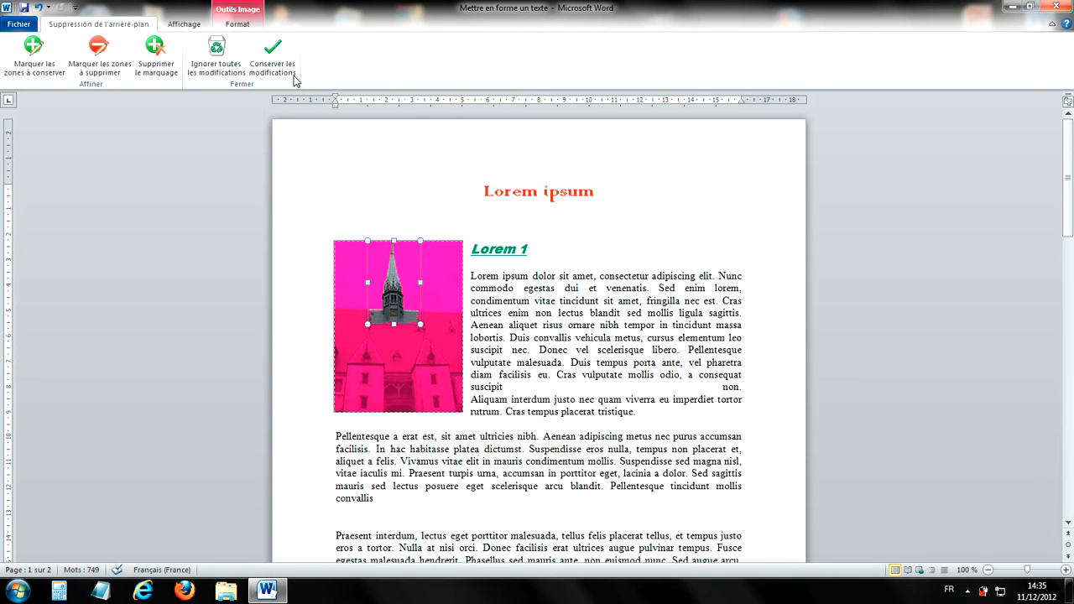
{"action": "left_click", "coordinate": [272, 68]}
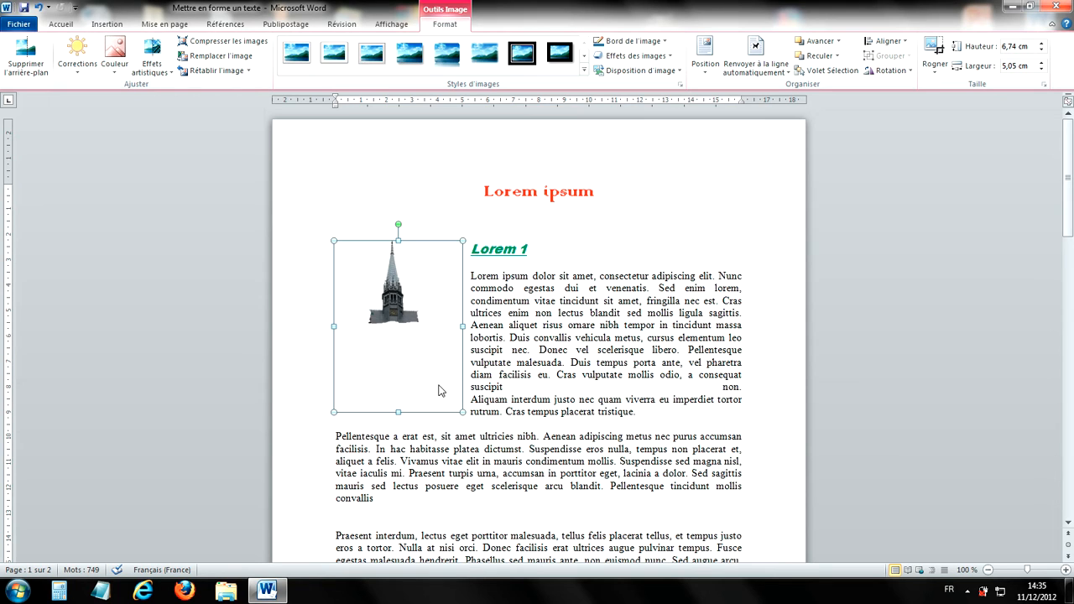
Undo the background removal and discard all of its modifications to restore the full picture
{"action": "left_click", "coordinate": [39, 7]}
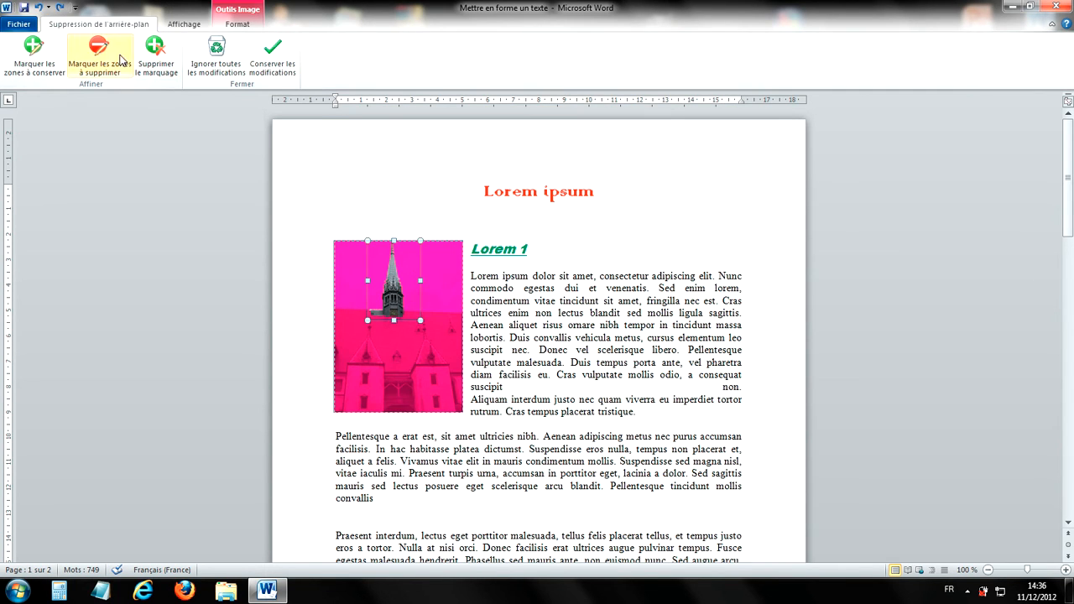
{"action": "left_click", "coordinate": [216, 55]}
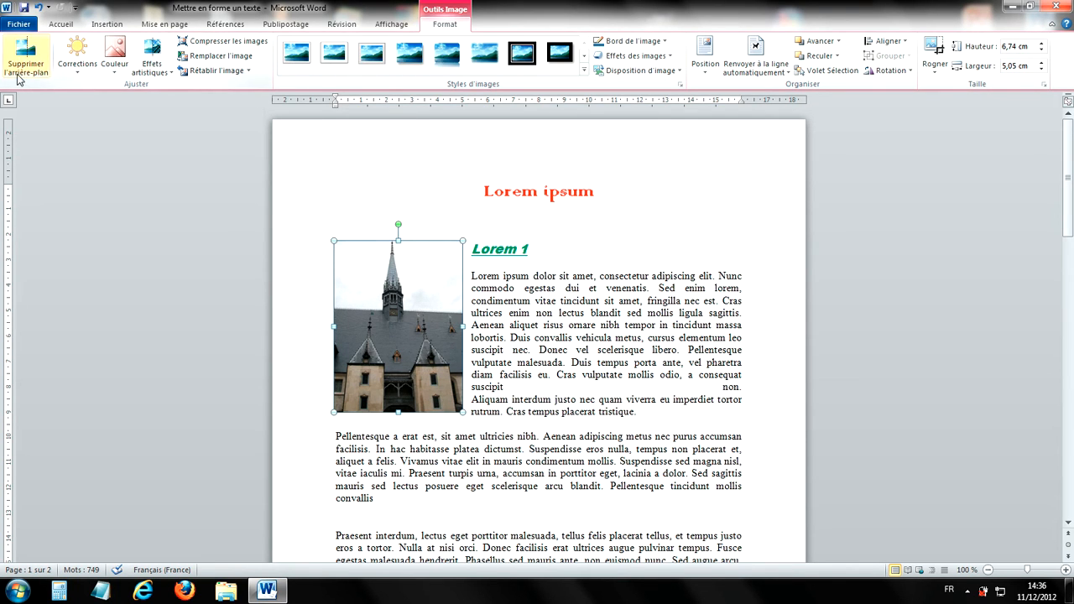
Recolour the picture with the dark orange Recolorier variation
{"action": "left_click", "coordinate": [84, 73]}
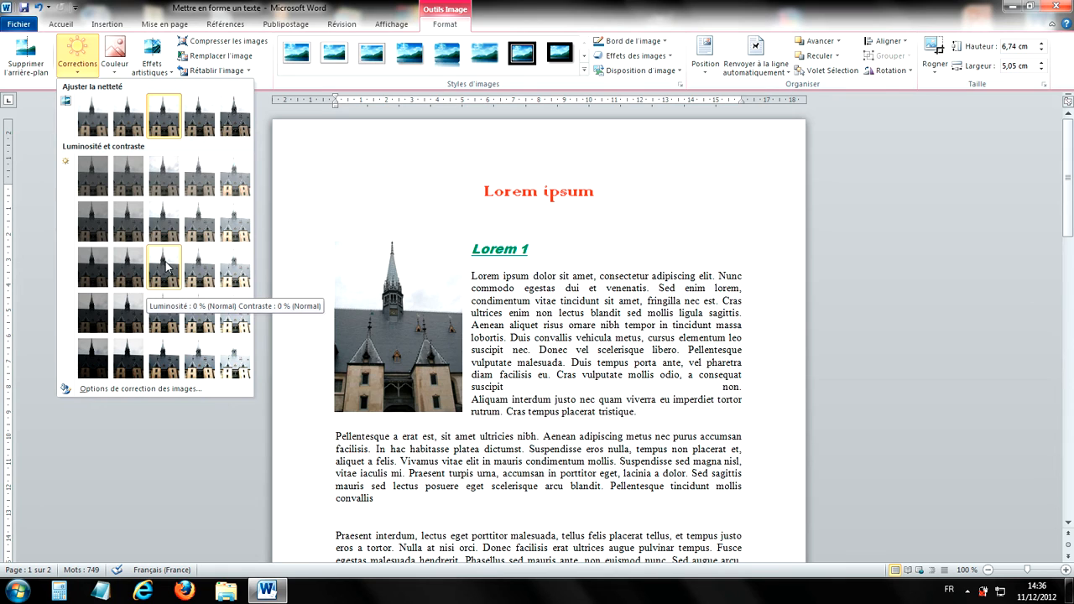
{"action": "left_click", "coordinate": [116, 67]}
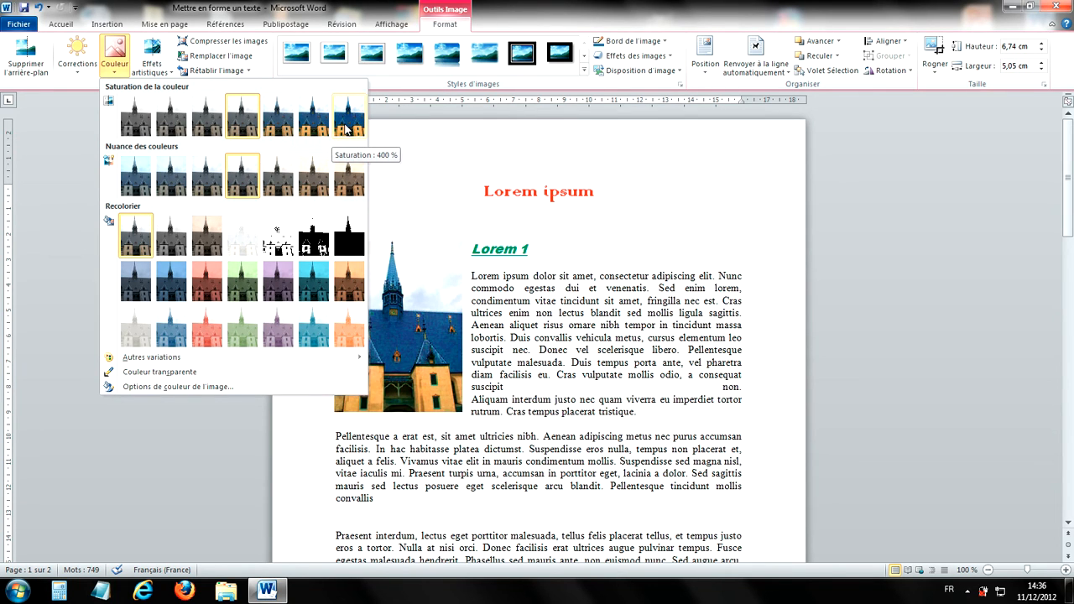
{"action": "left_click", "coordinate": [358, 287]}
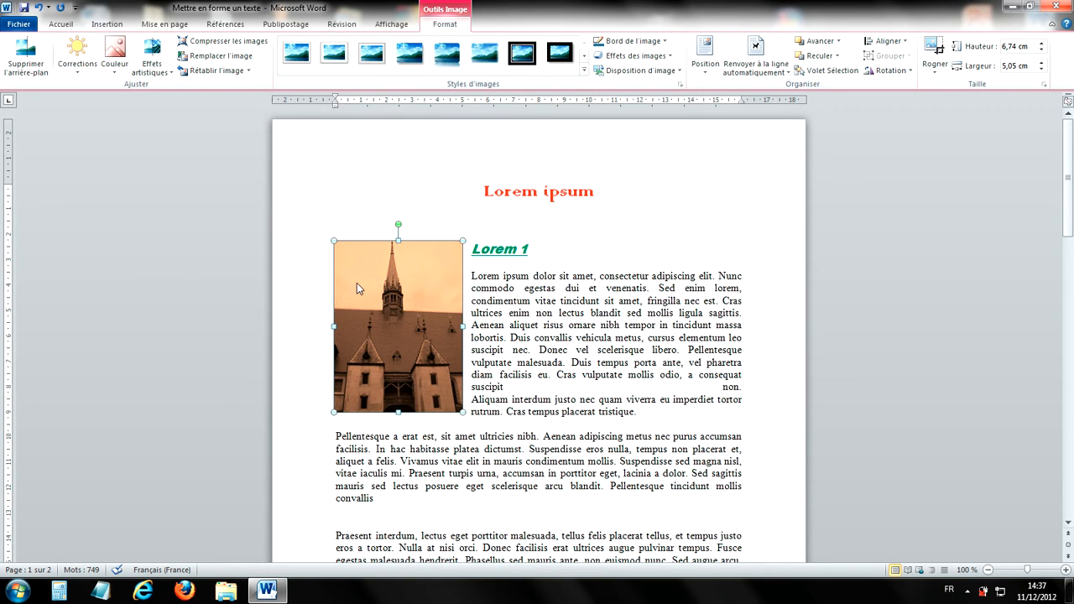
Examine the picture's additional colour options and the available artistic effects with their settings
{"action": "left_click", "coordinate": [114, 60]}
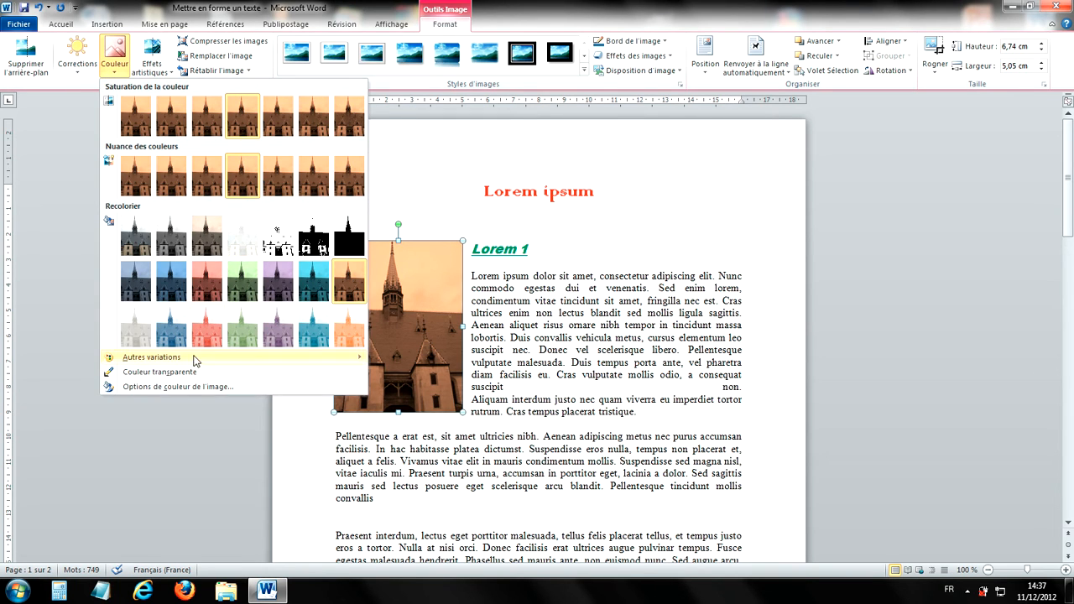
{"action": "mouse_move", "coordinate": [187, 363]}
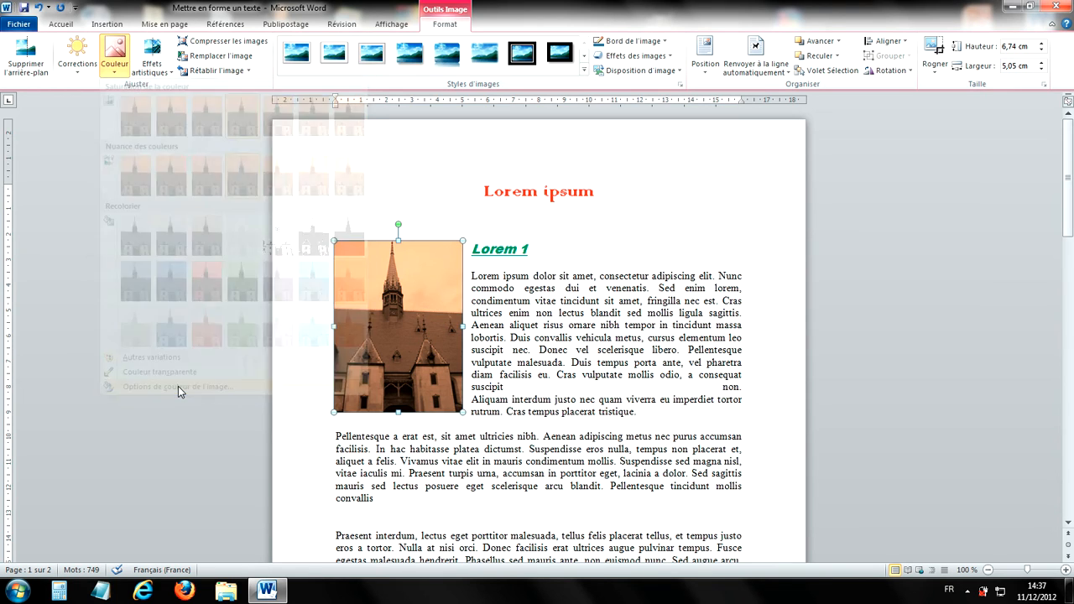
{"action": "left_click", "coordinate": [177, 386]}
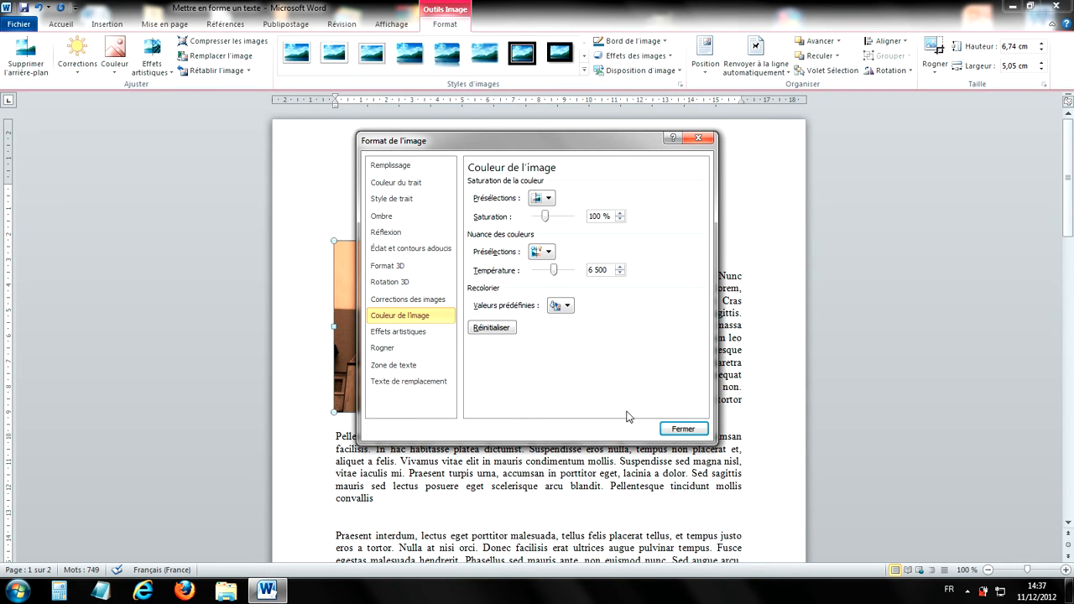
{"action": "left_click", "coordinate": [682, 430]}
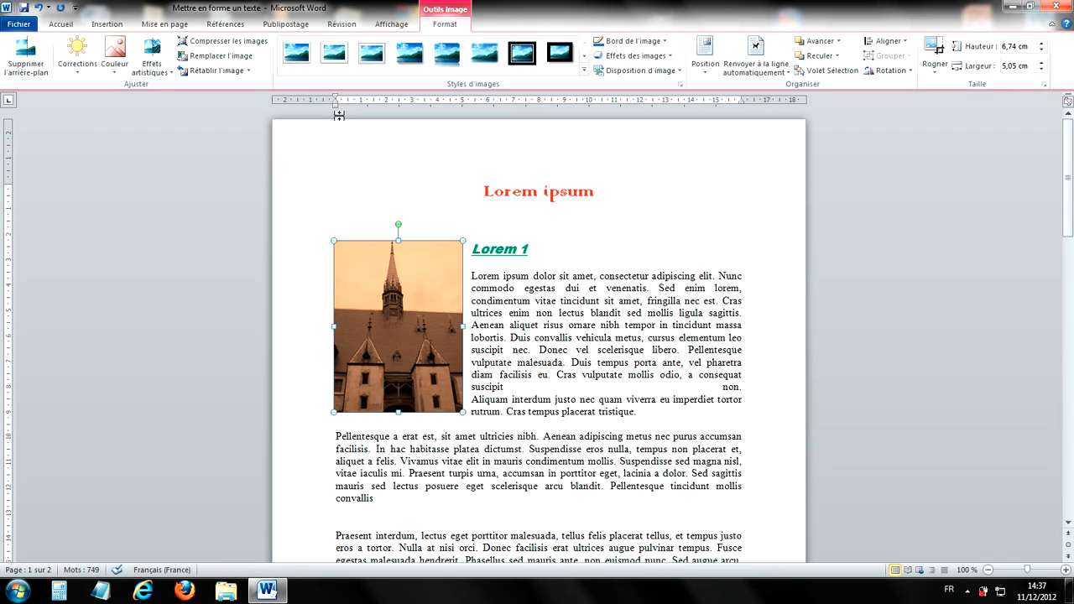
{"action": "left_click", "coordinate": [152, 65]}
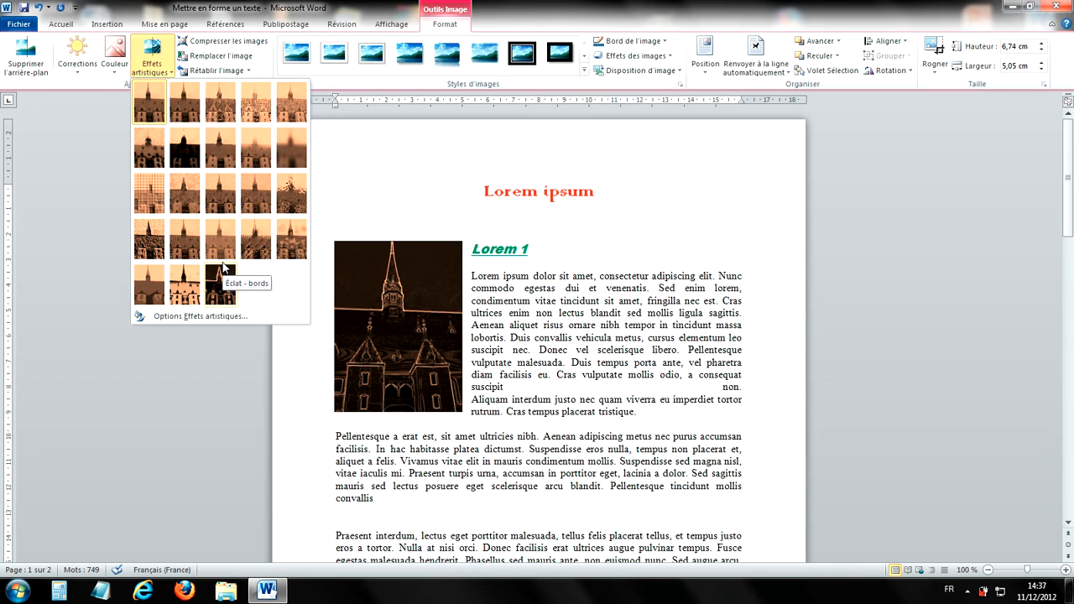
{"action": "left_click", "coordinate": [173, 316]}
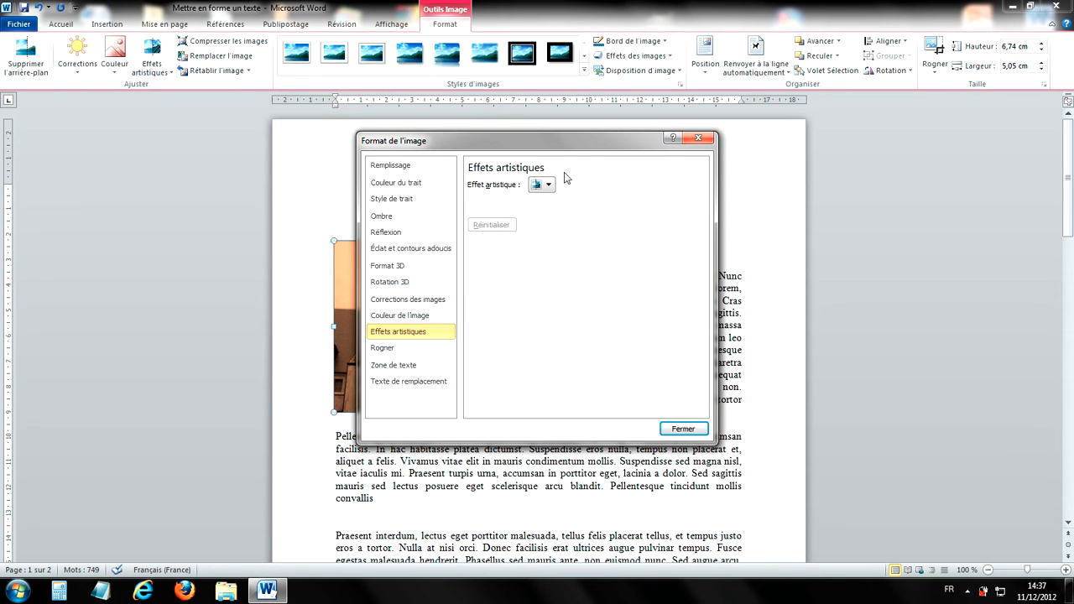
{"action": "left_click", "coordinate": [684, 430]}
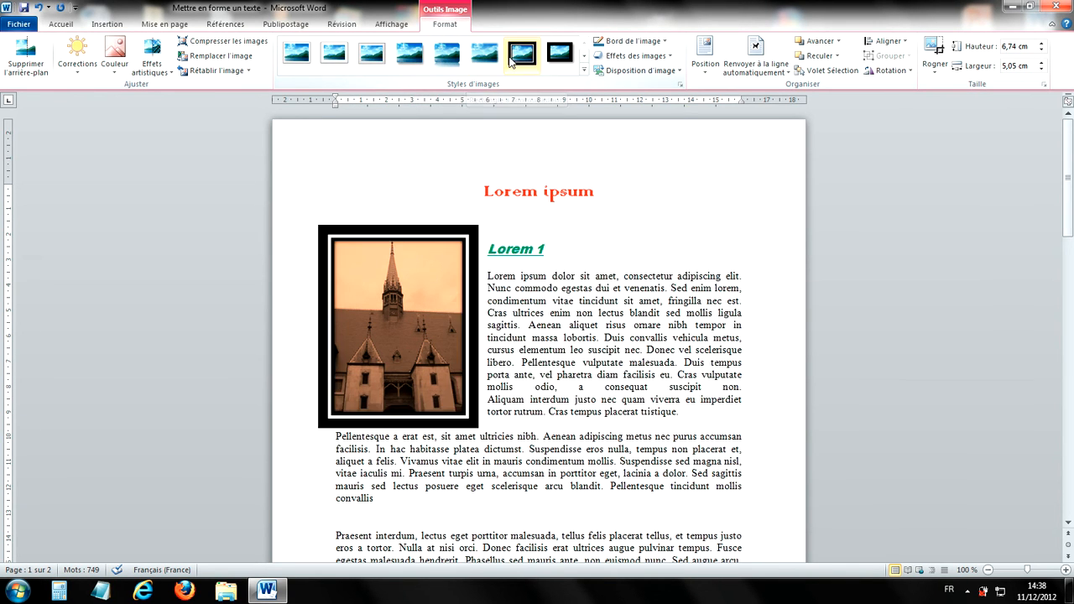
Apply the tilted white-framed picture style and set the picture's border colour to dark grey
{"action": "left_click", "coordinate": [584, 78]}
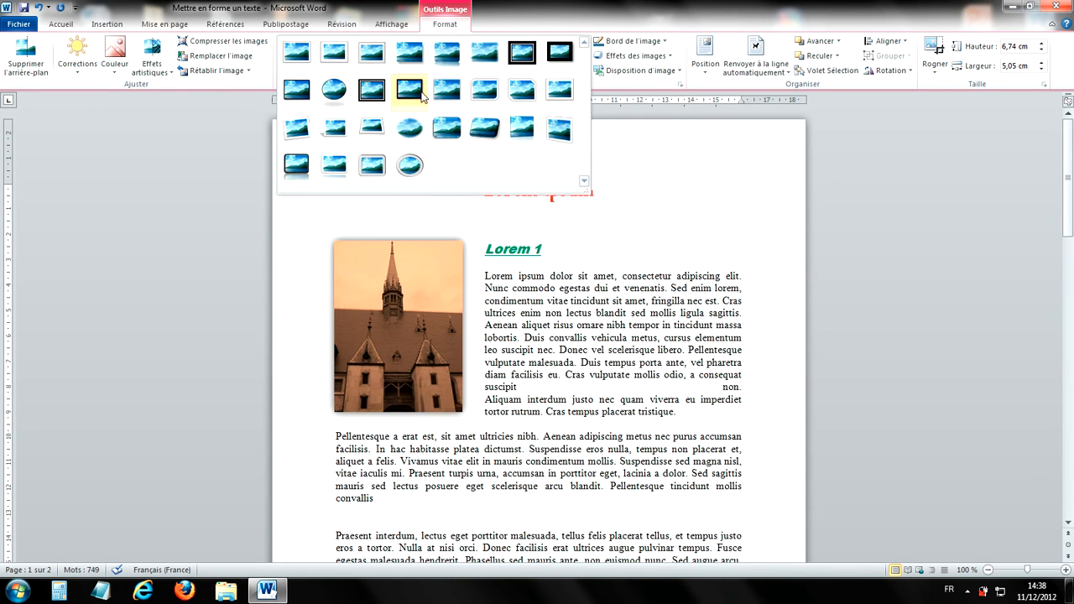
{"action": "left_click", "coordinate": [300, 130]}
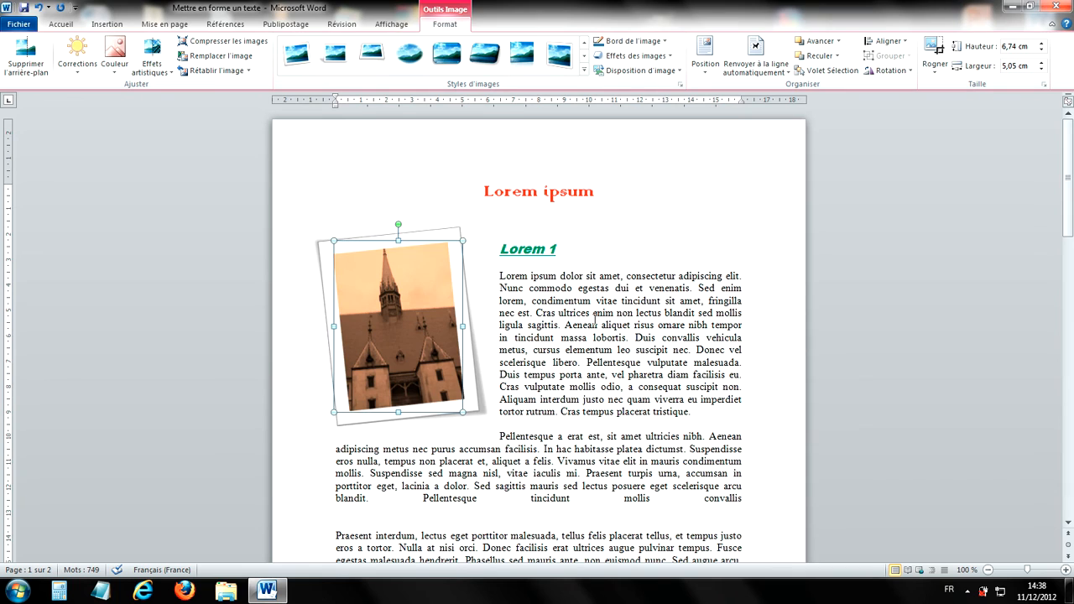
{"action": "left_click", "coordinate": [663, 42]}
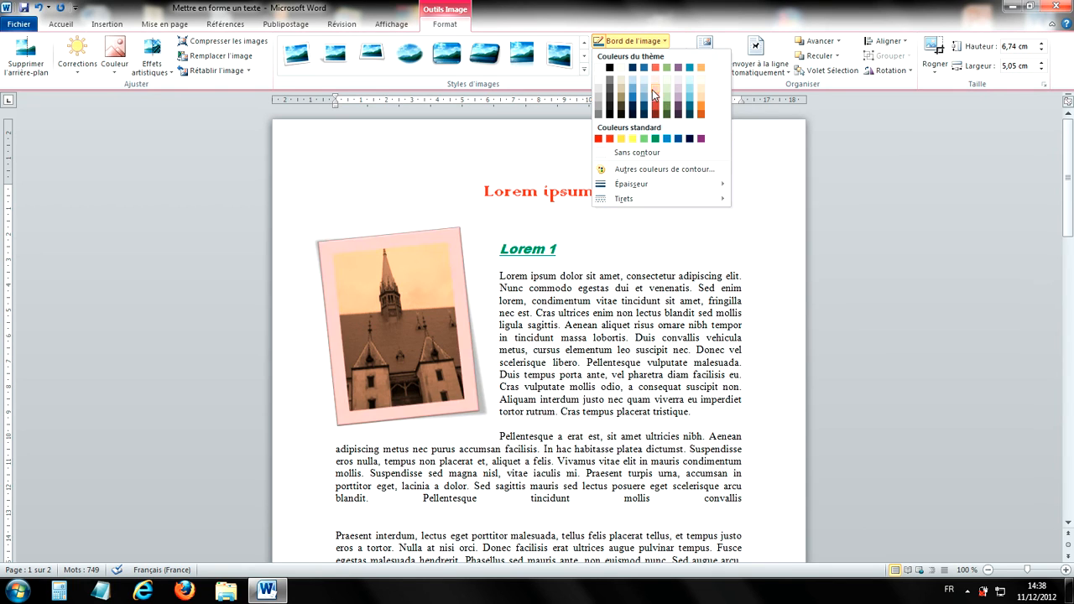
{"action": "left_click", "coordinate": [611, 101]}
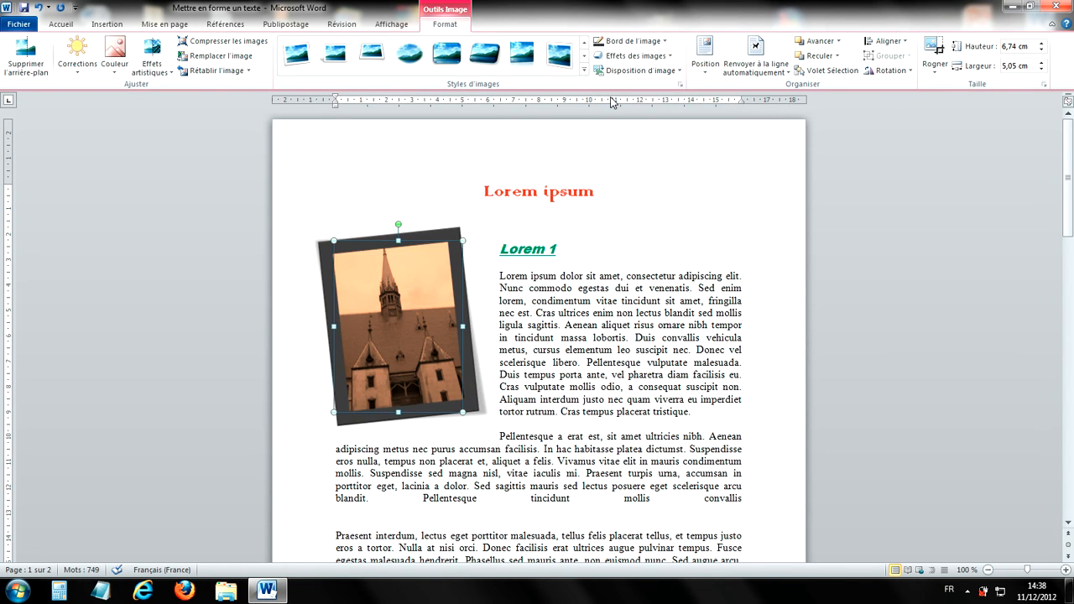
Preview the available picture effects, including the Réflexion variations and the Prédéfini options
{"action": "left_click", "coordinate": [667, 57]}
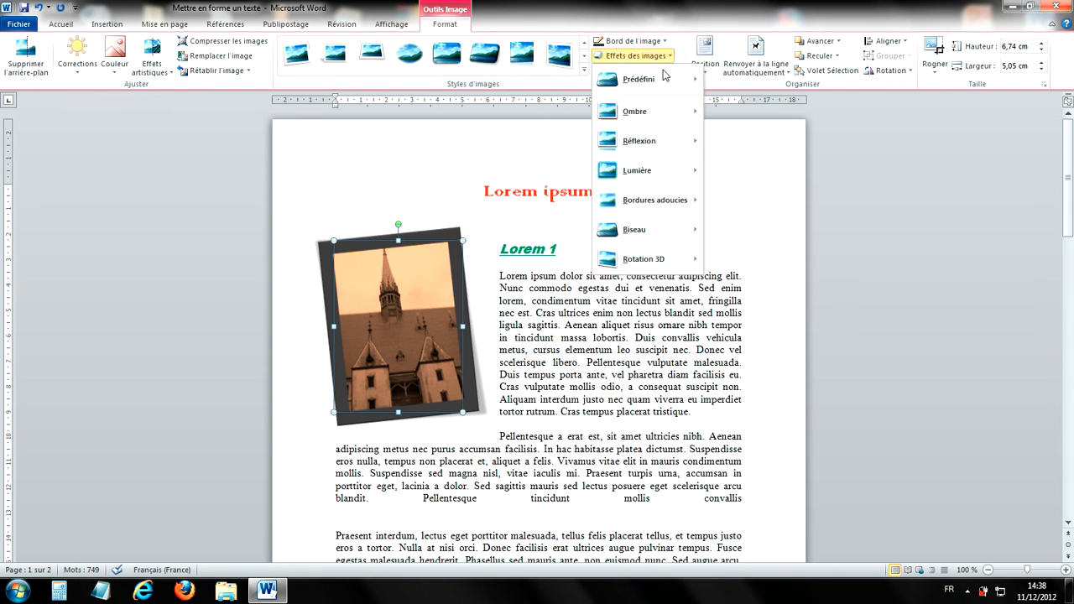
{"action": "mouse_move", "coordinate": [648, 136]}
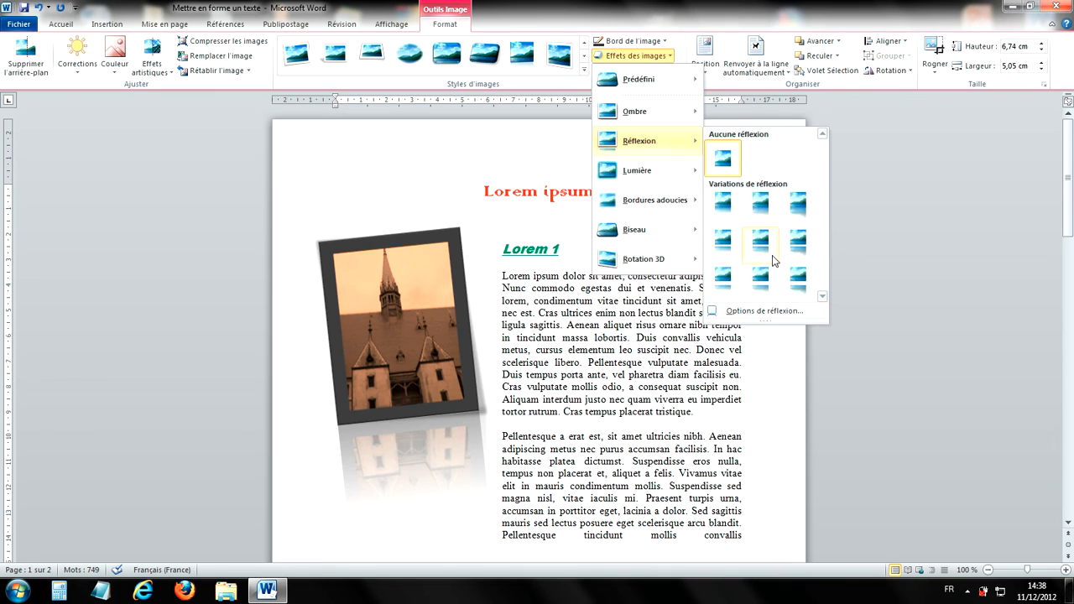
{"action": "mouse_move", "coordinate": [624, 165]}
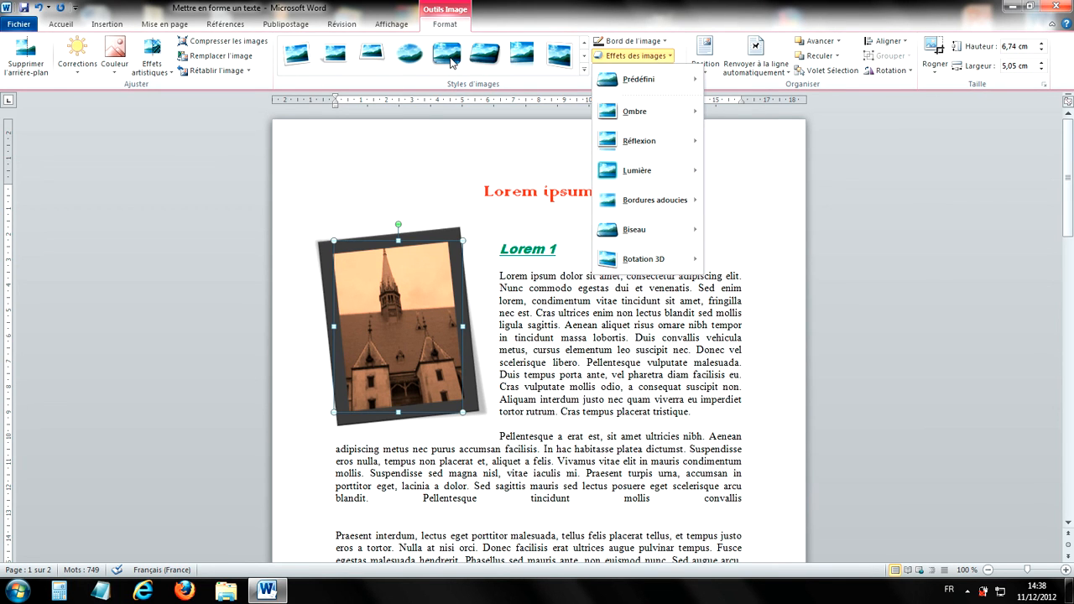
{"action": "mouse_move", "coordinate": [634, 78]}
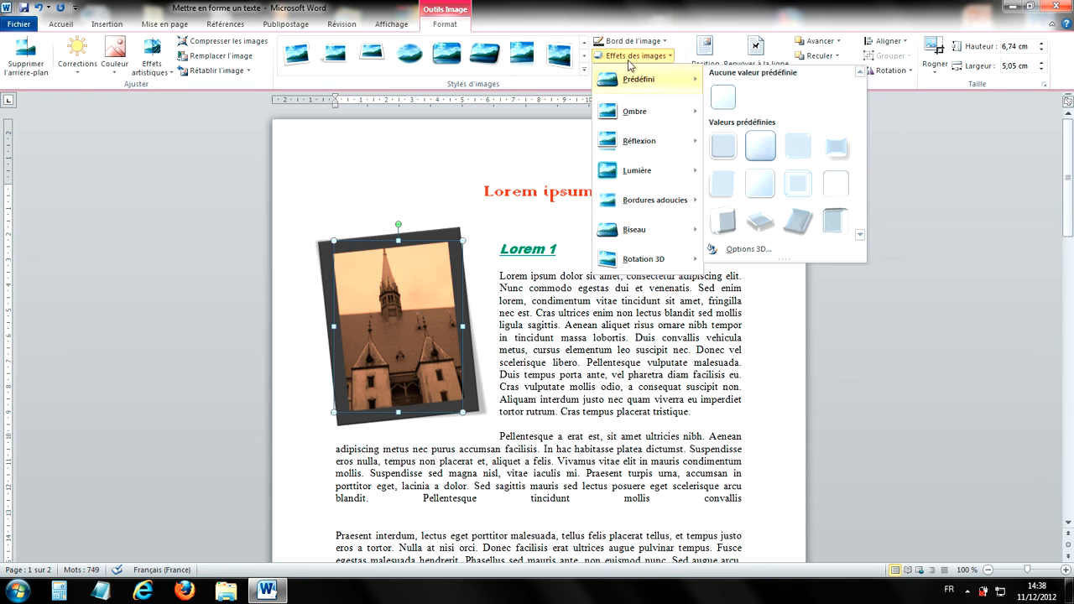